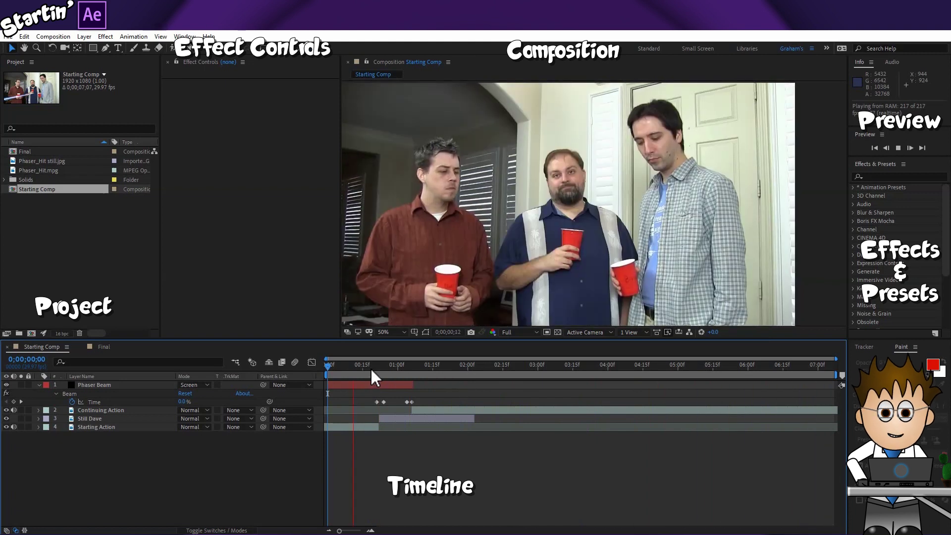
Move the time indicator to frame 0;00;00;24, where the beam hits
left_click(370, 367)
mouse_move(372, 367)
left_mouse_down()
mouse_move(419, 364)
mouse_move(384, 370)
left_mouse_up()
left_click(384, 401)
Duplicate the Still Dave layer to create Still Dave 2
left_click(129, 418)
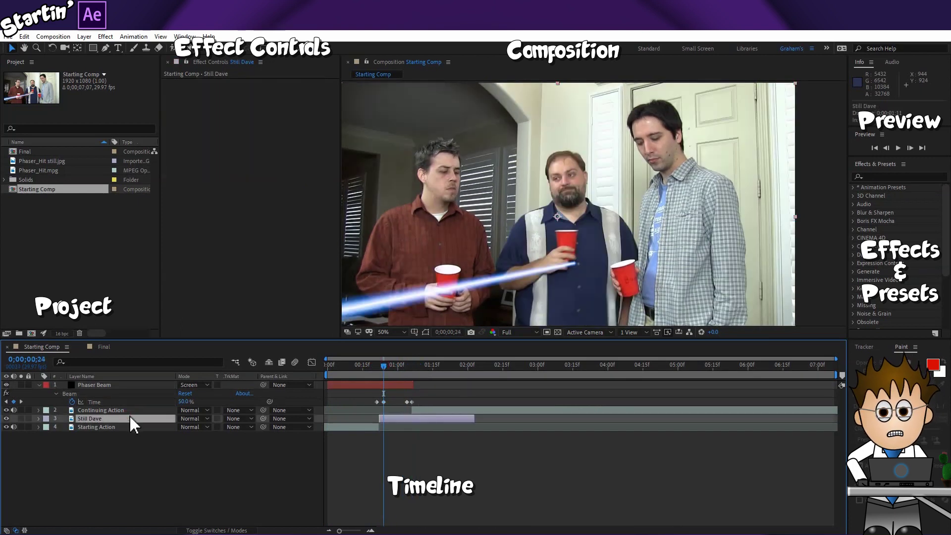
left_click(24, 36)
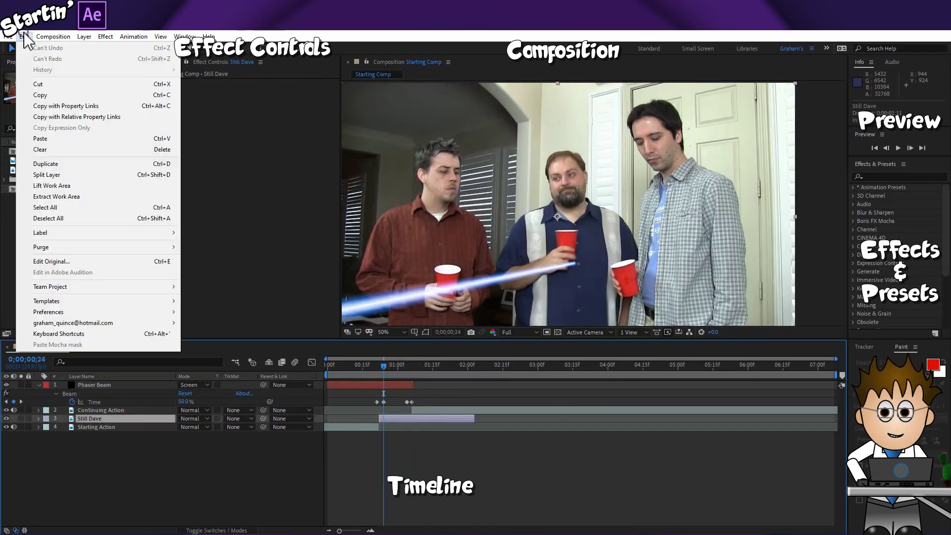
left_click(75, 164)
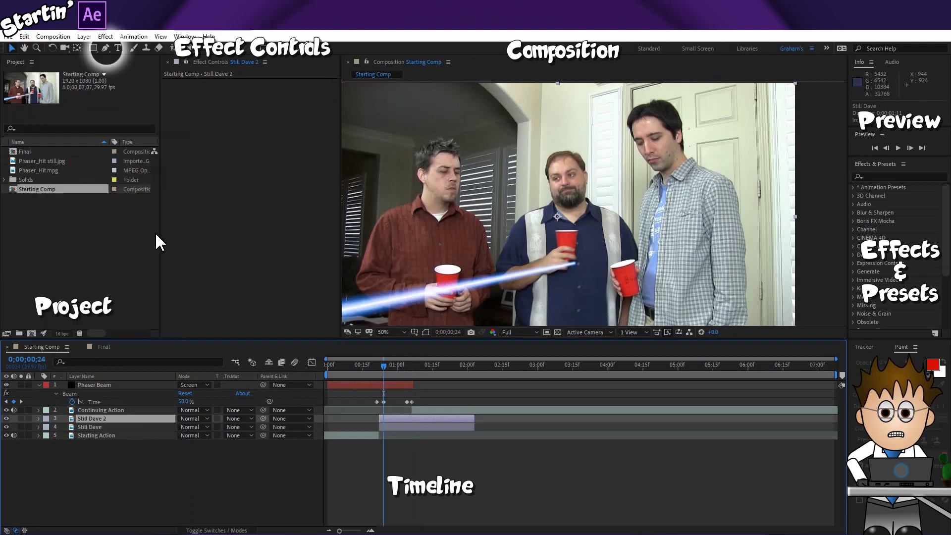
left_click(106, 50)
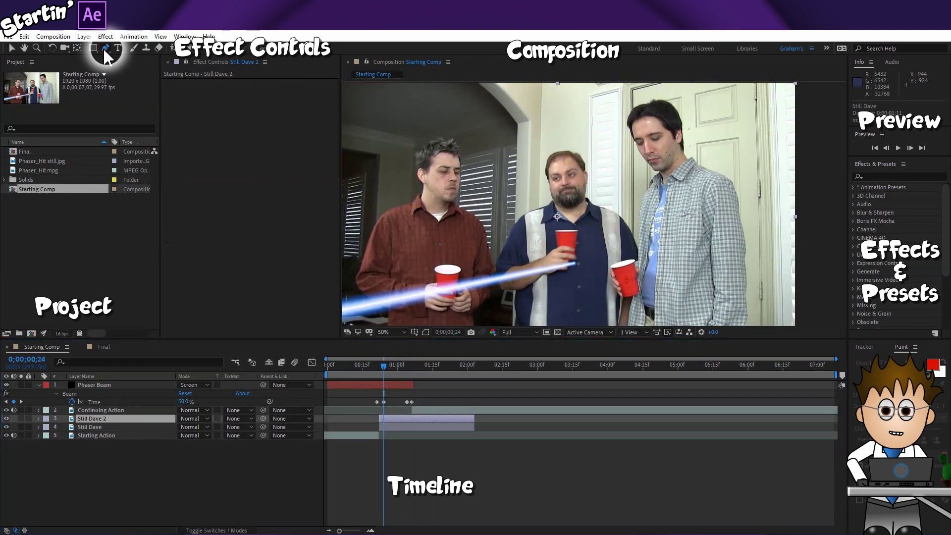
Place mask points from Dave's left shoulder, up around his head and down his right shoulder
scroll(584, 287, "up", 2)
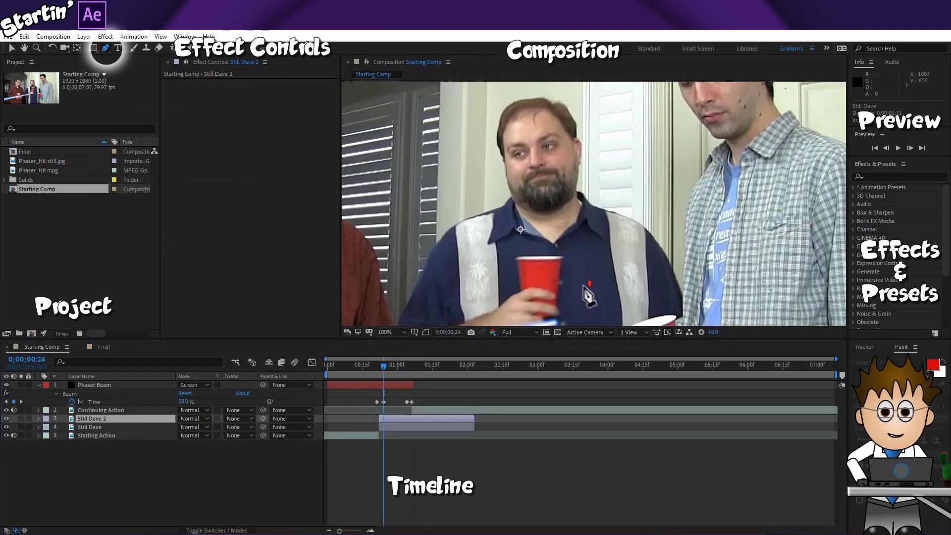
scroll(588, 292, "down", 1)
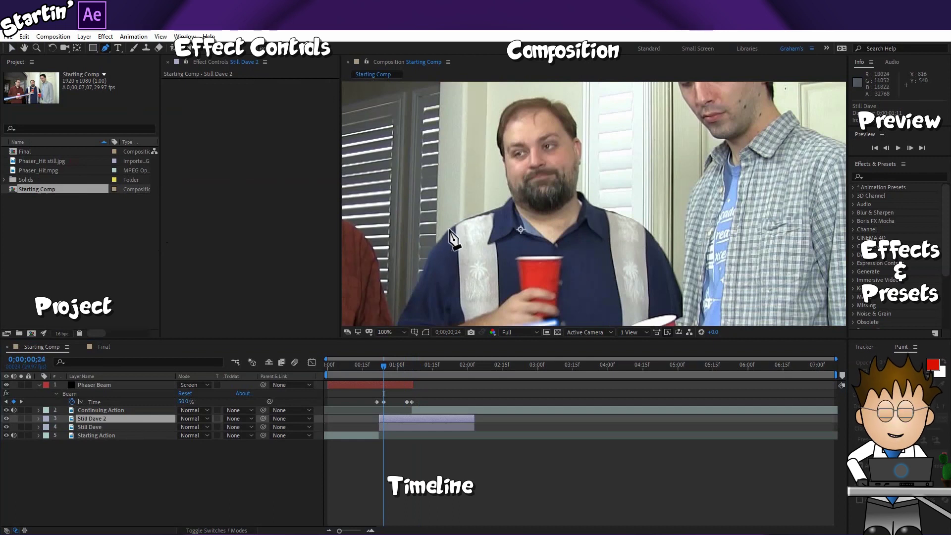
key("h")
left_click_drag(473, 235, 523, 149)
left_click_drag(588, 174, 515, 292)
left_click_drag(520, 155, 556, 220)
key("g")
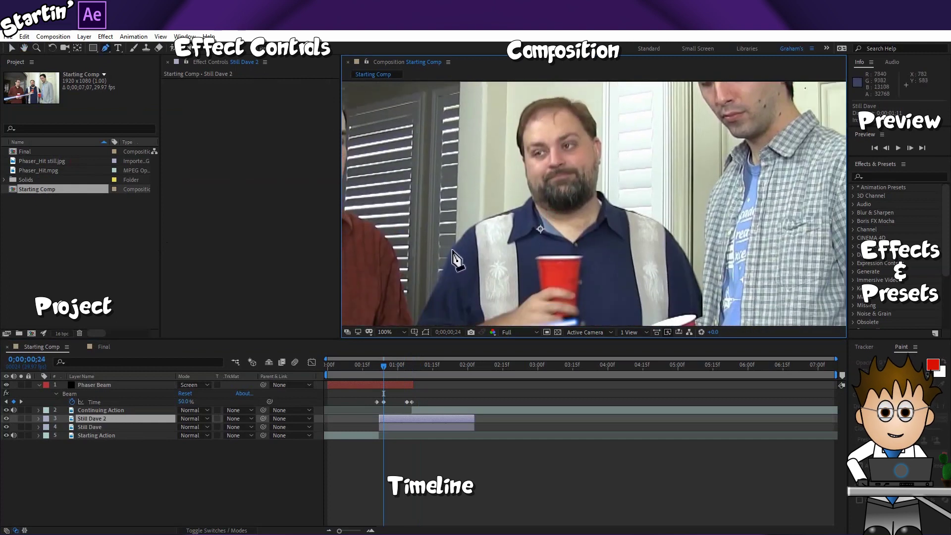
left_click(451, 250)
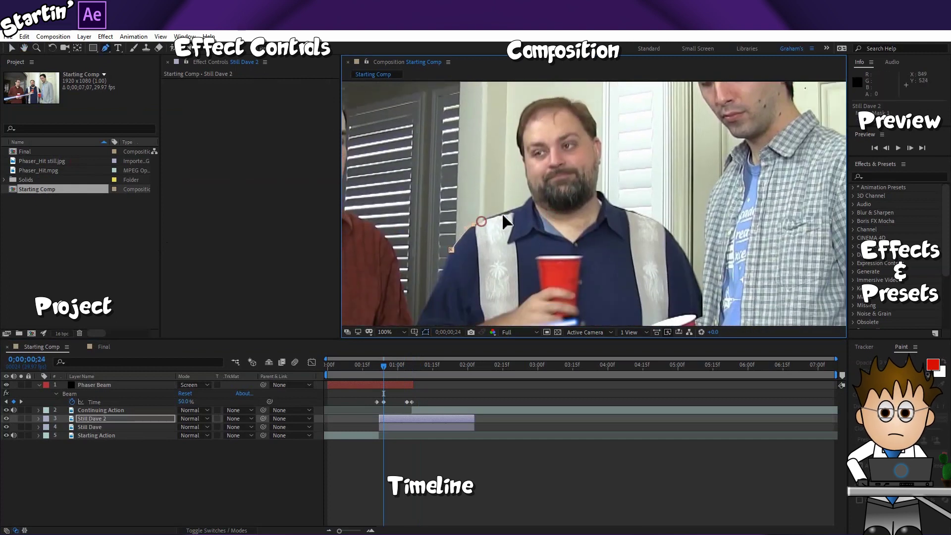
left_click(522, 209)
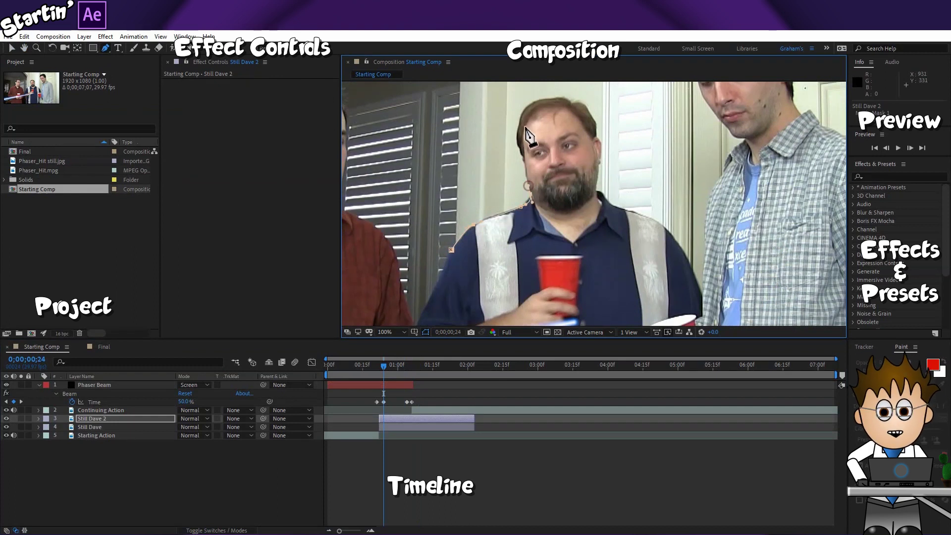
left_click(516, 128)
left_click(535, 103)
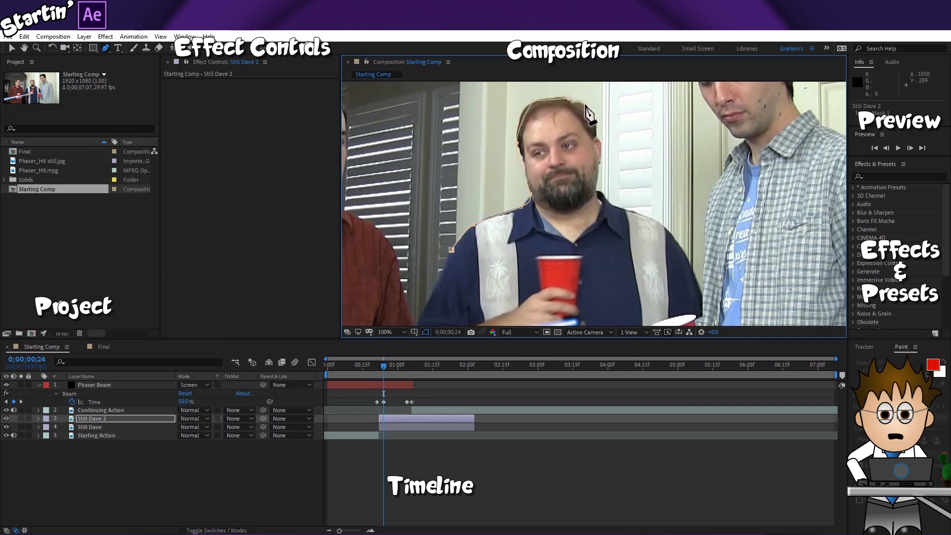
left_click(596, 123)
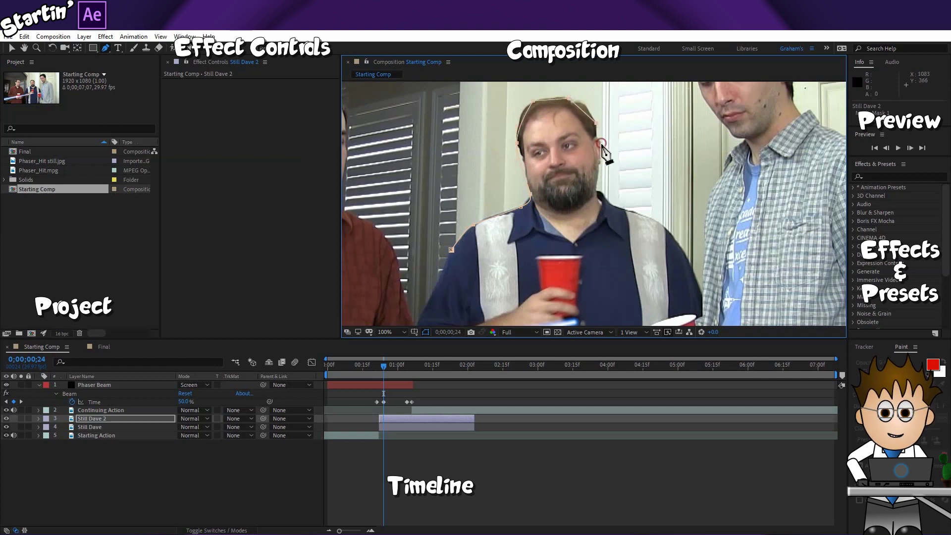
left_click(596, 188)
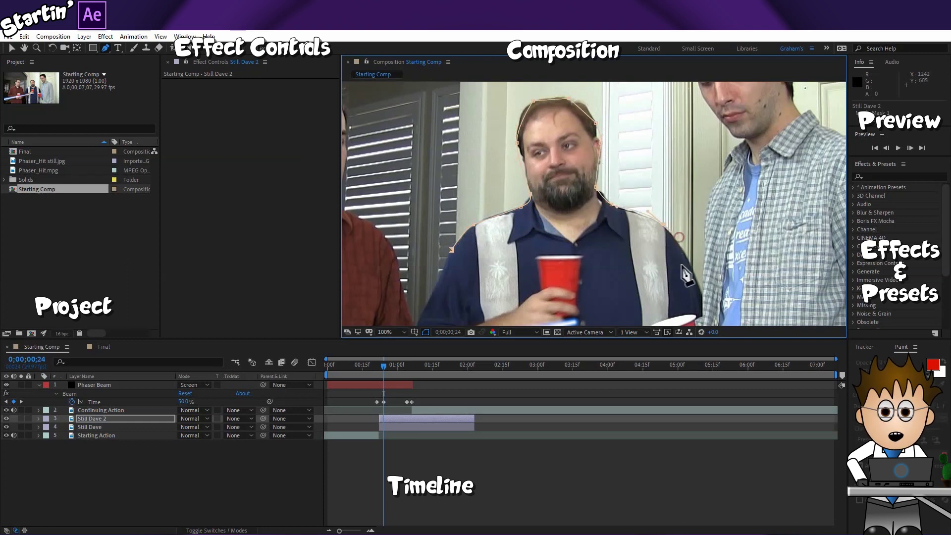
left_click(702, 292)
Continue the mask around the neighbouring cup and below the bottom of the frame
left_click_drag(693, 293, 623, 151)
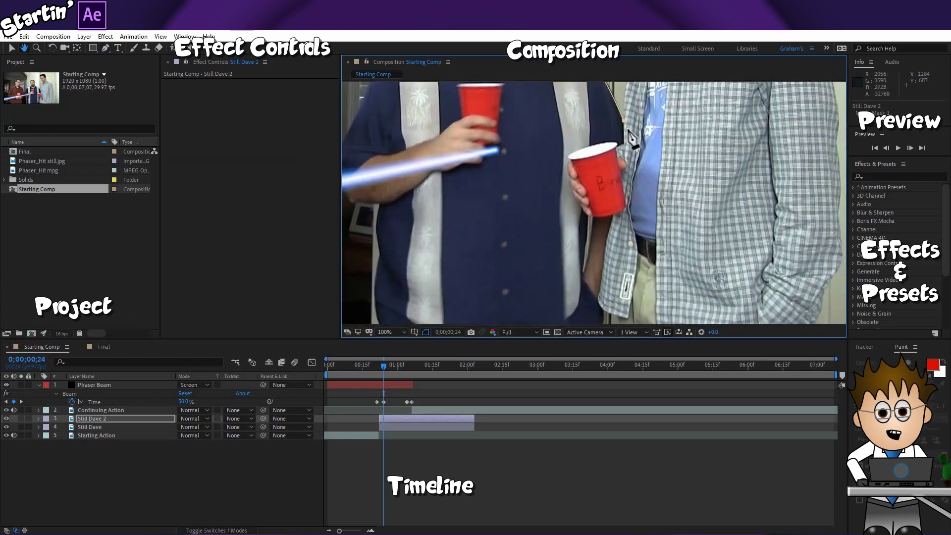
left_click(612, 141)
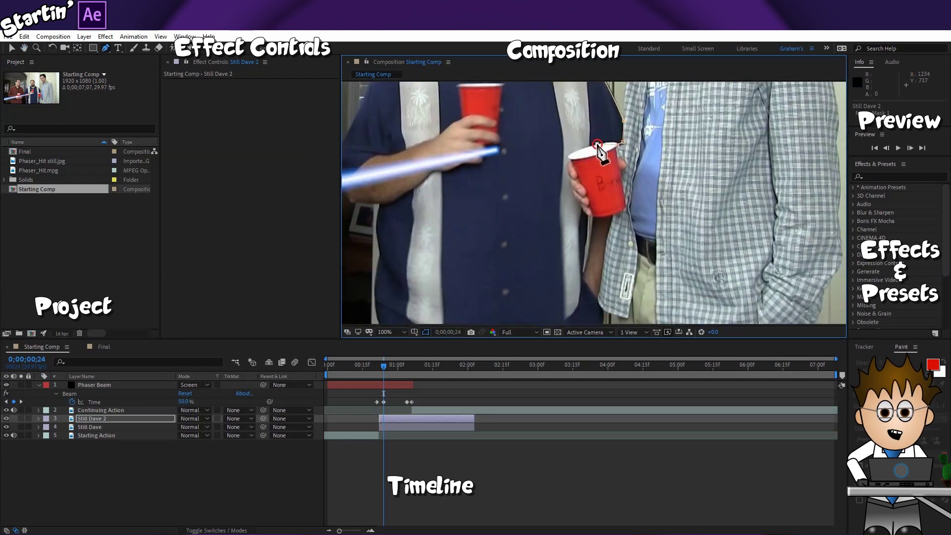
left_click(568, 177)
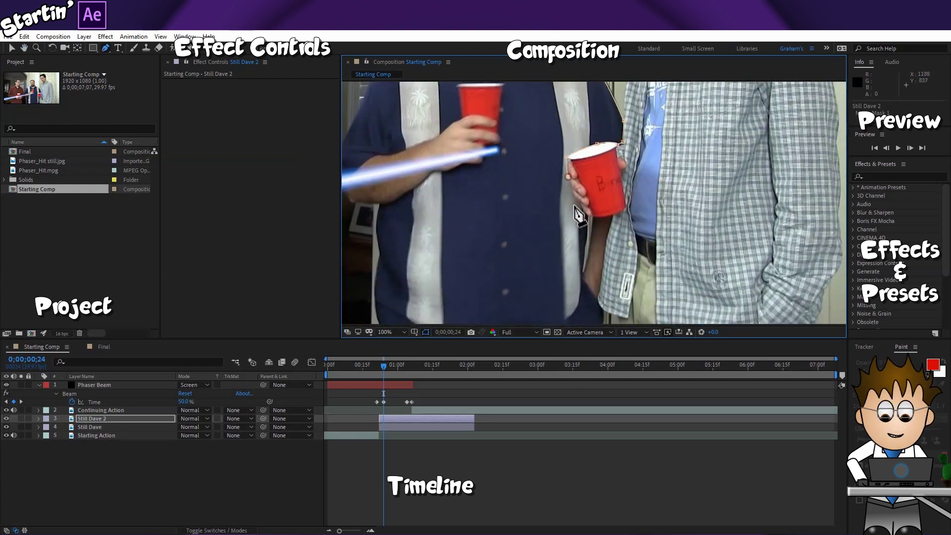
left_click(591, 219)
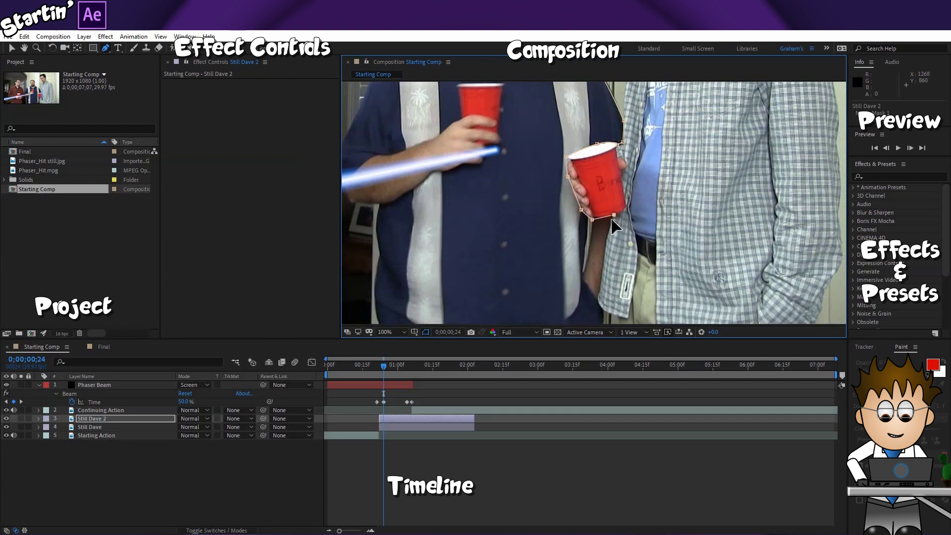
left_click(598, 296)
scroll(556, 256, "down", 5)
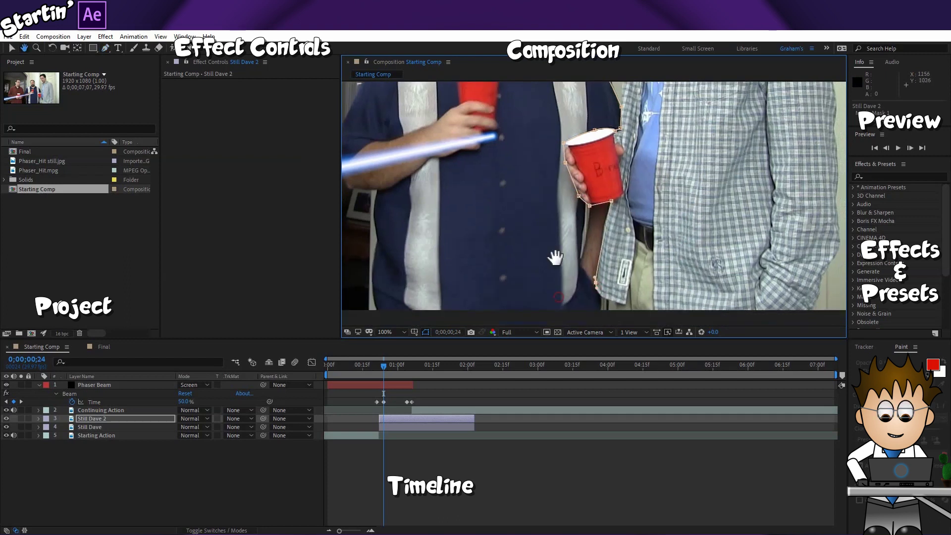
left_click_drag(529, 236, 523, 238)
left_click(435, 235)
left_click_drag(436, 144, 612, 150)
Run the mask back up Dave's left side and close it at the starting point
left_click(549, 198)
left_click(547, 191)
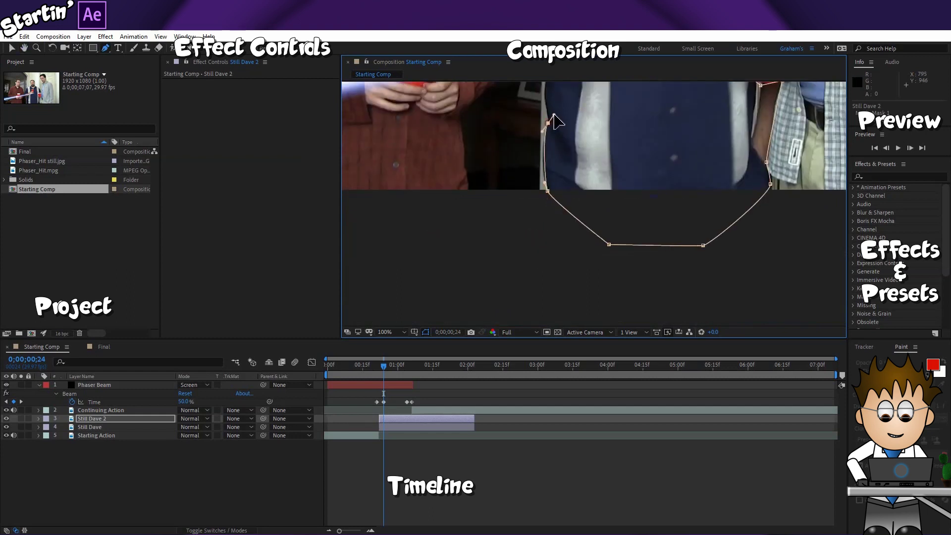
left_click_drag(544, 161, 545, 219)
left_click(508, 221)
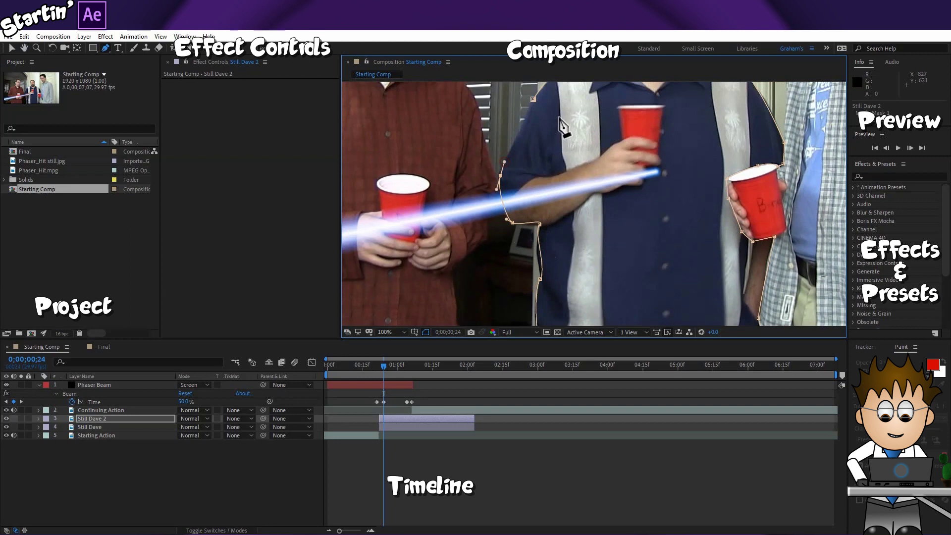
left_click_drag(564, 126, 533, 229)
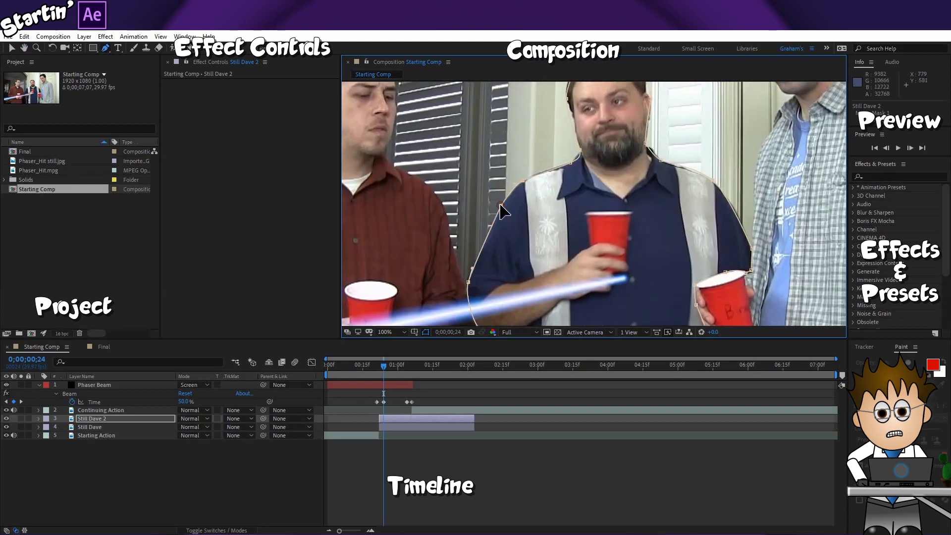
left_click_drag(564, 265, 531, 145)
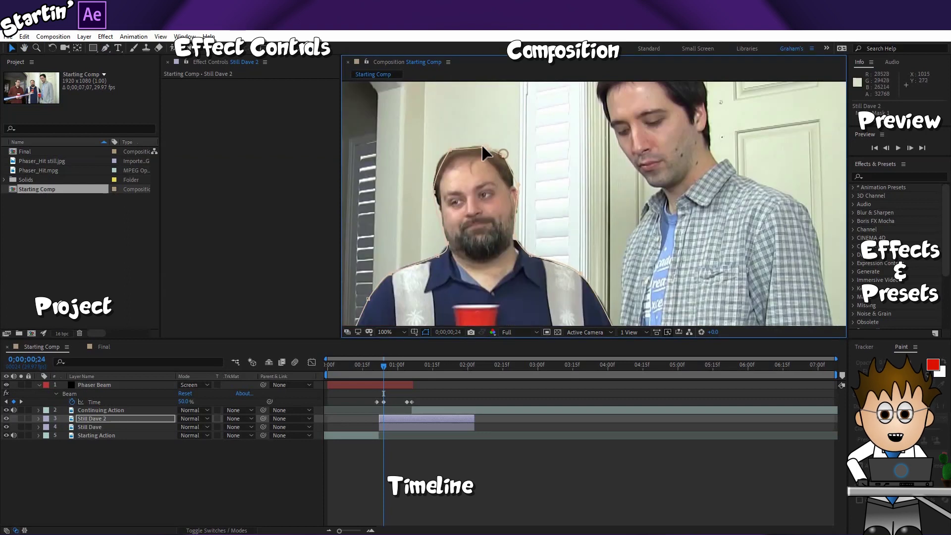
left_click(485, 152)
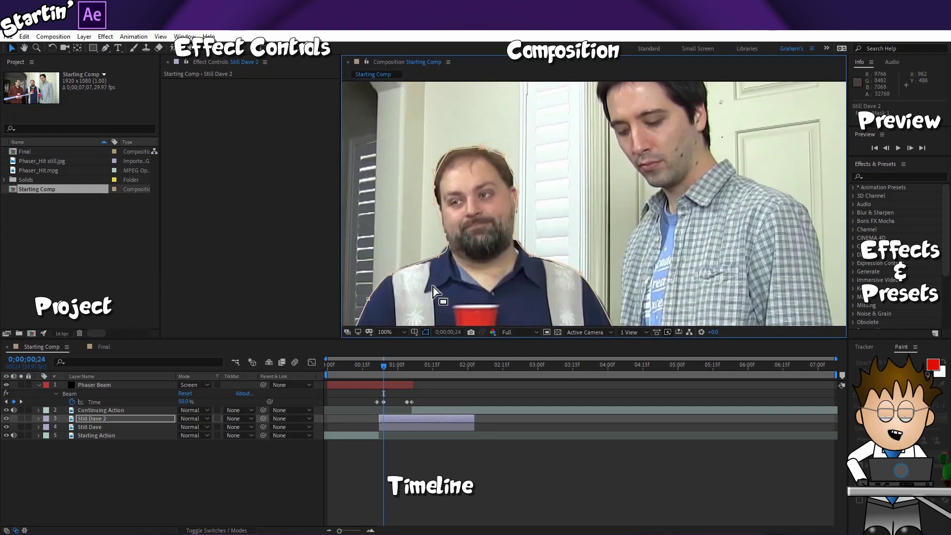
scroll(433, 287, "down", 3)
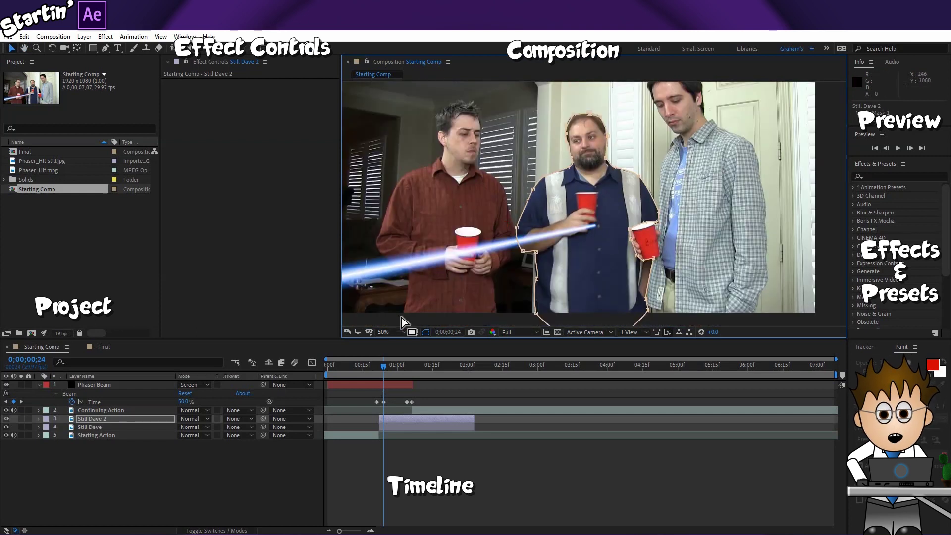
Hide the original Still Dave layer and zoom in on Dave's shoulder
left_click(7, 427)
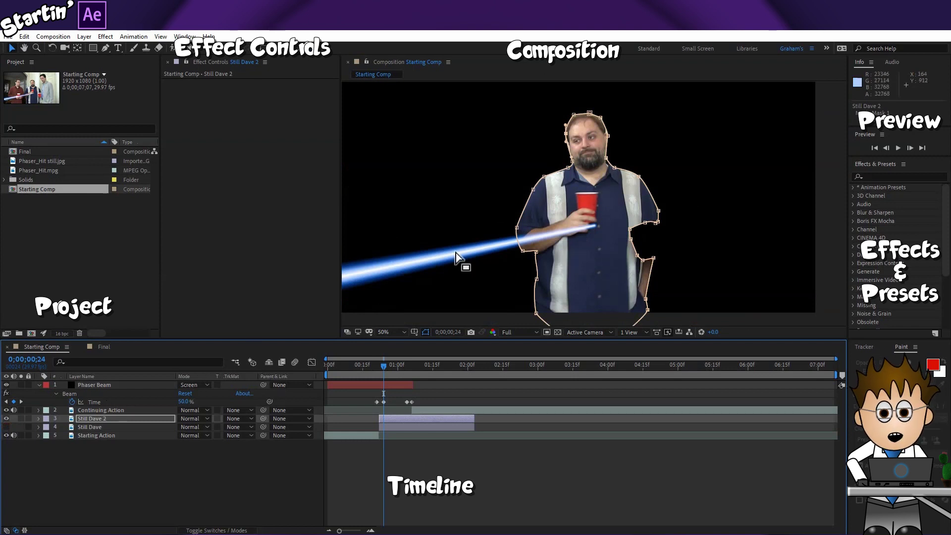
scroll(455, 255, "up", 4)
left_click_drag(450, 204, 488, 198)
Adjust the shoulder mask vertices and convert the shoulder point back into a corner
key("space")
key("space")
left_click_drag(516, 169, 528, 161)
left_click_drag(489, 185, 484, 188)
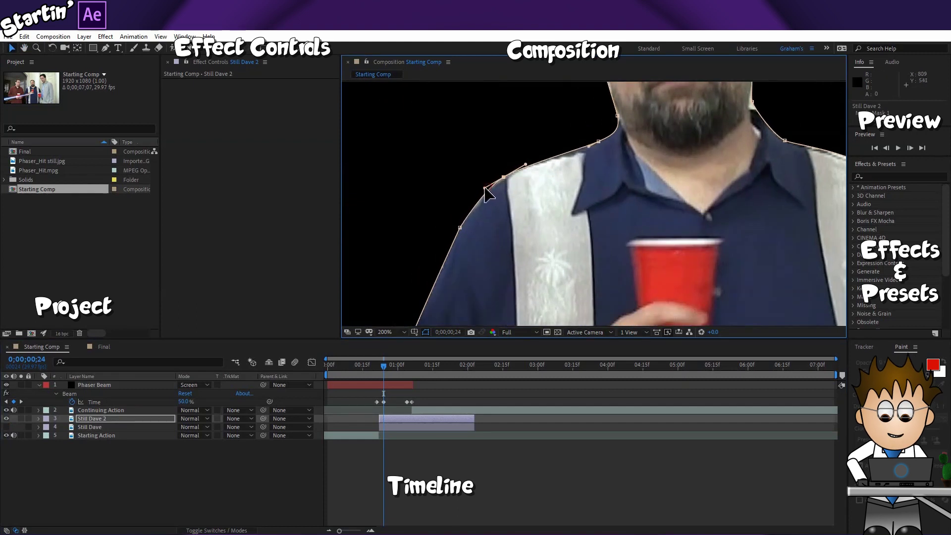
left_click_drag(105, 50, 162, 70)
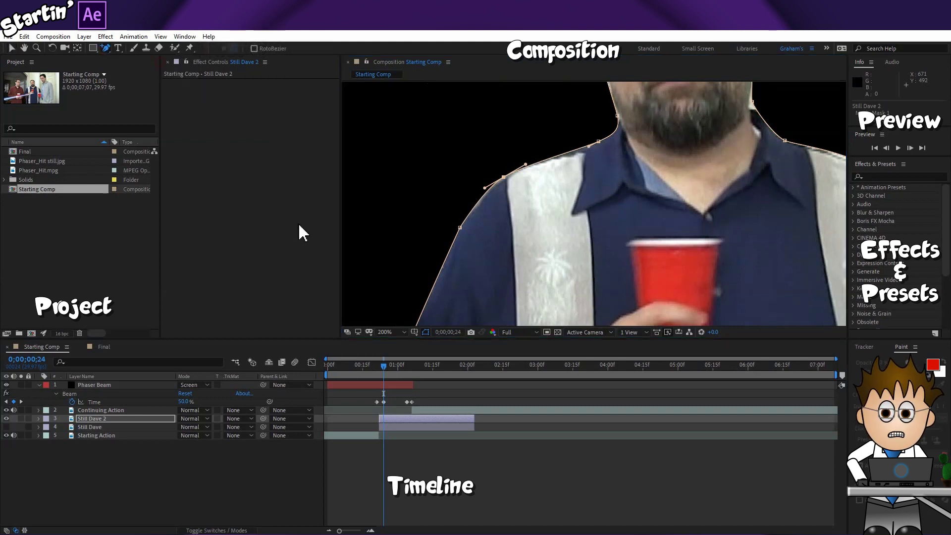
left_click(433, 289)
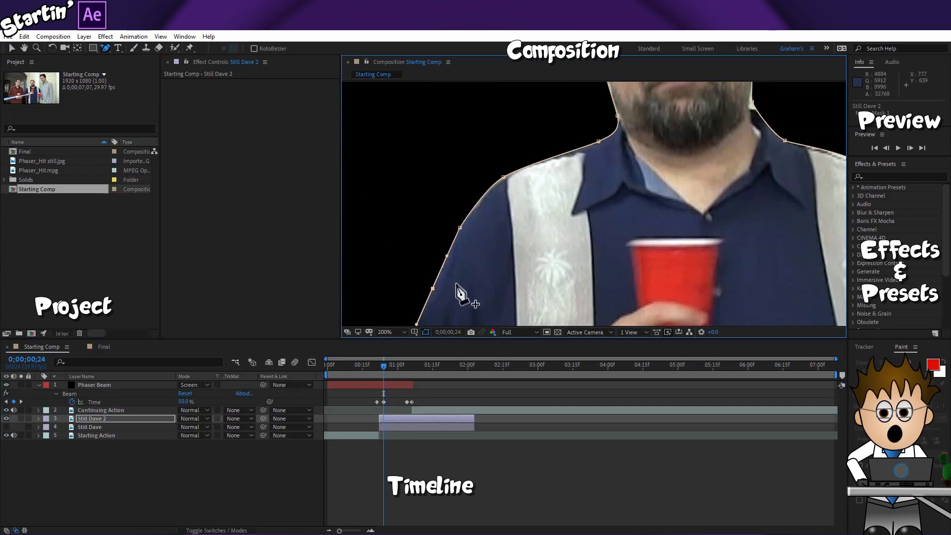
left_click(106, 48)
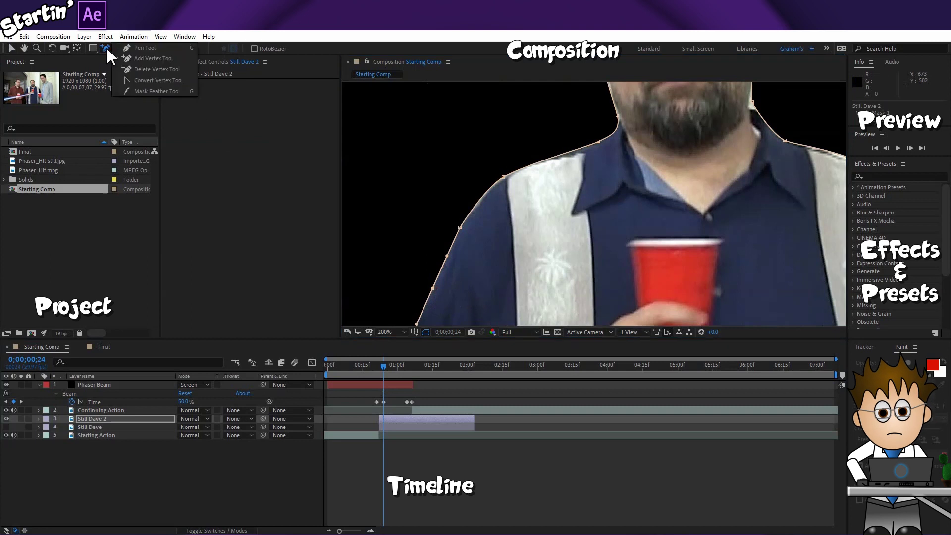
Delete a stray mask point and turn the head mask's corner vertices into smooth curves
left_click(130, 73)
left_click(434, 288)
left_click(107, 49)
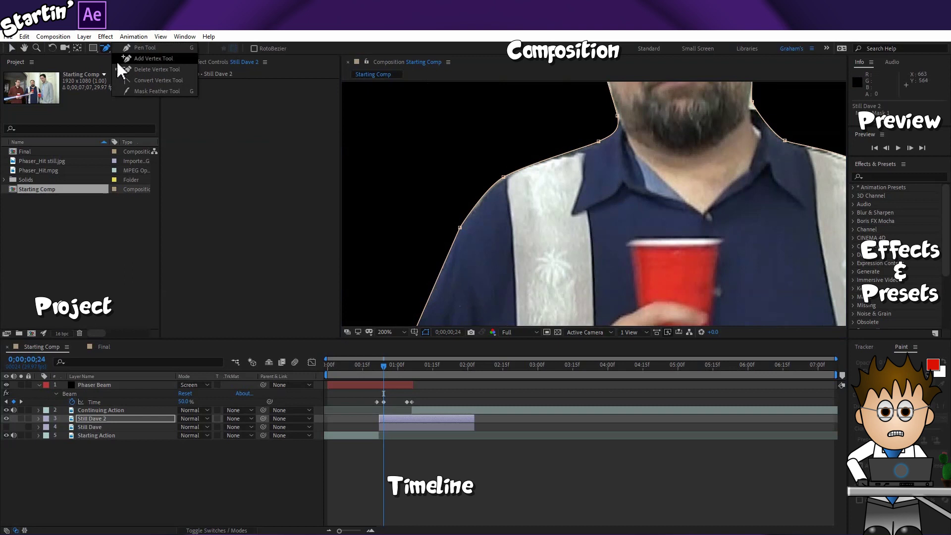
left_click(132, 85)
left_click_drag(615, 149, 495, 287)
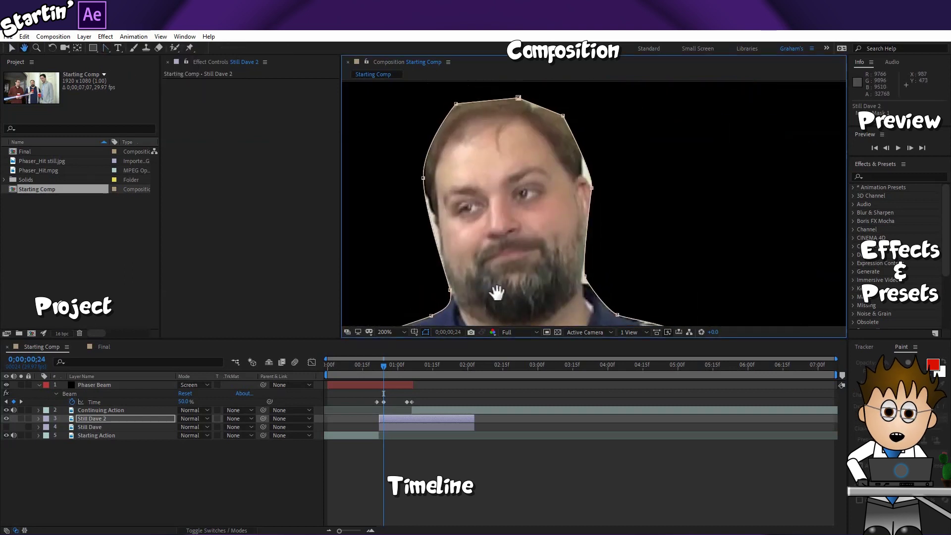
left_click(564, 117)
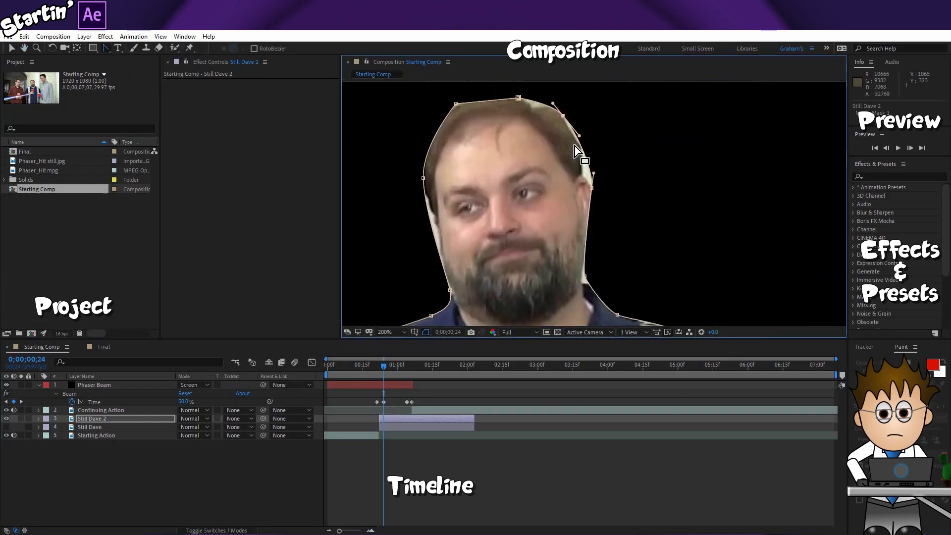
left_click(518, 98)
left_click(591, 189)
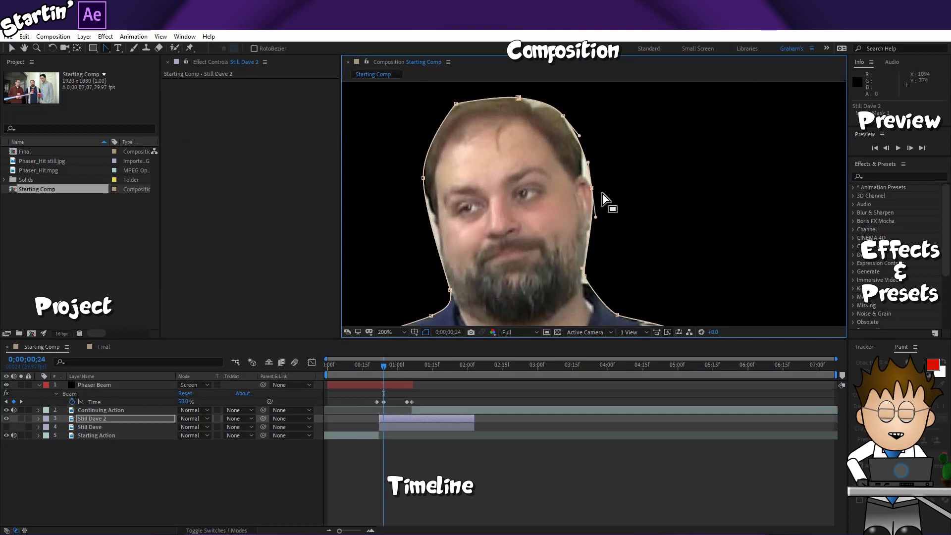
left_click(455, 104)
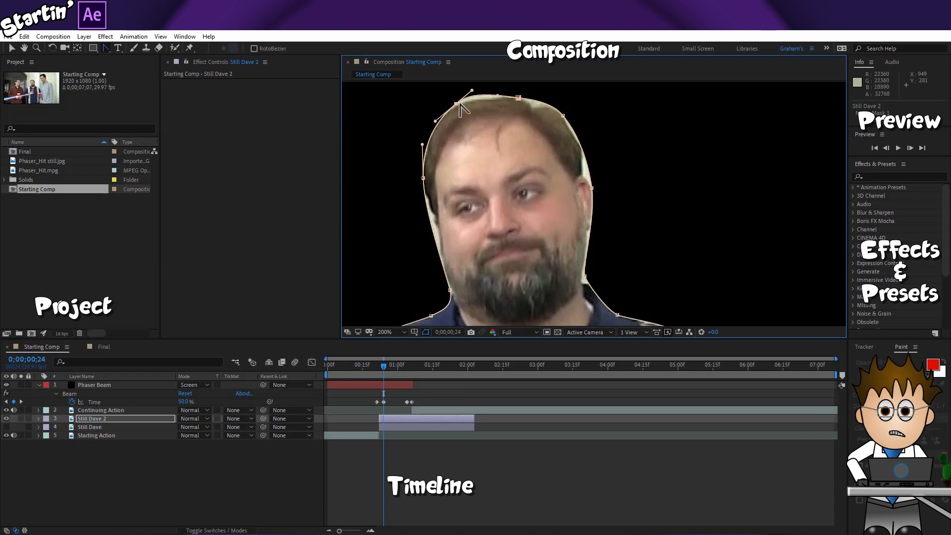
Try feathering the mask edge around the head, then undo it
left_click_drag(106, 48, 135, 92)
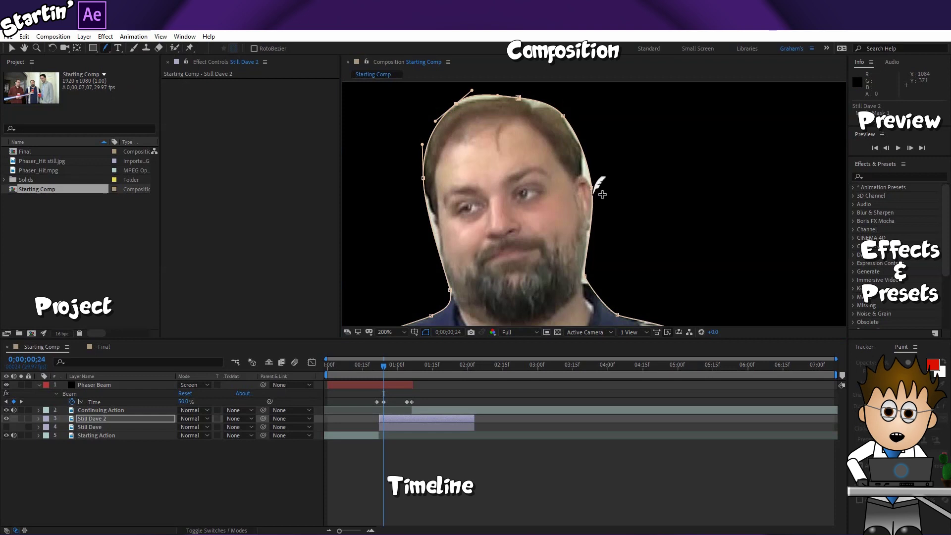
left_click_drag(594, 189, 620, 181)
key("ctrl+z")
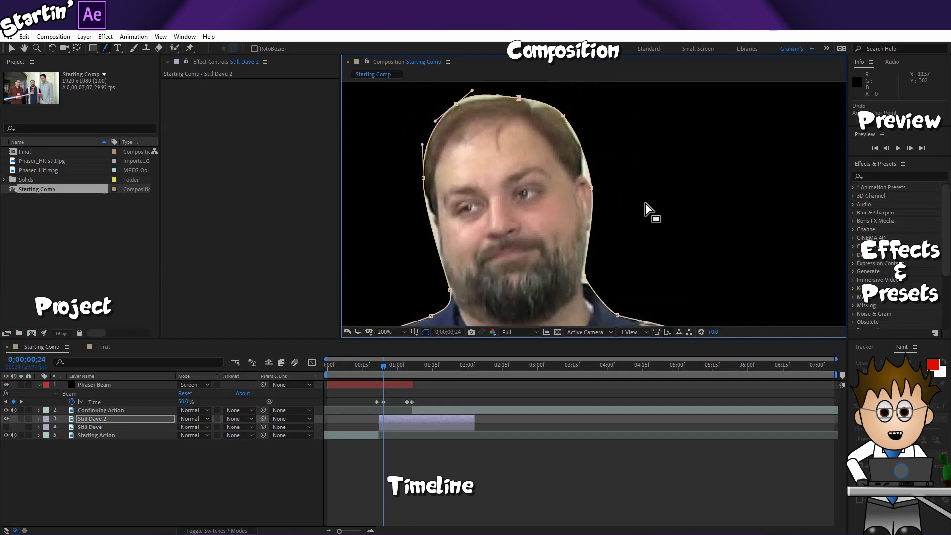
Reveal Still Dave 2's Mask 1 properties and change its mode to None
left_click(89, 420)
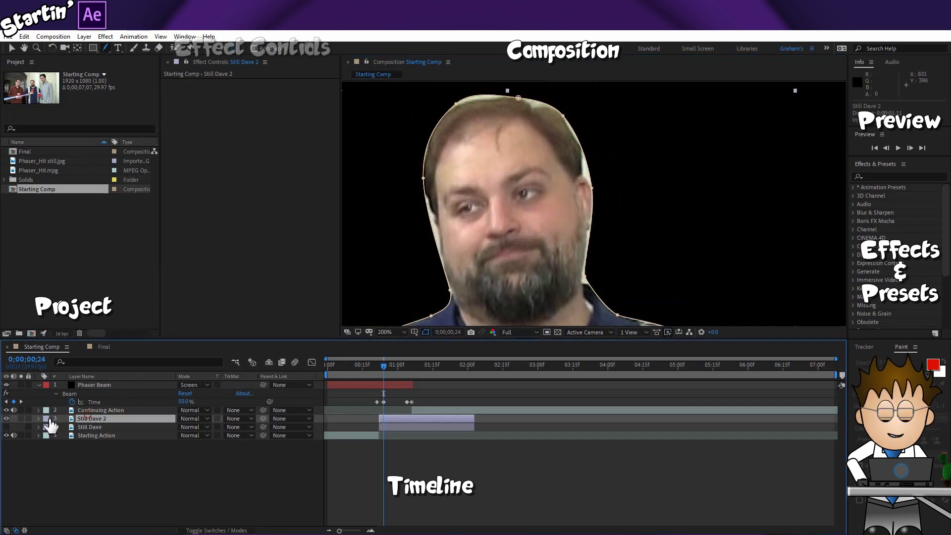
key("m")
key("m")
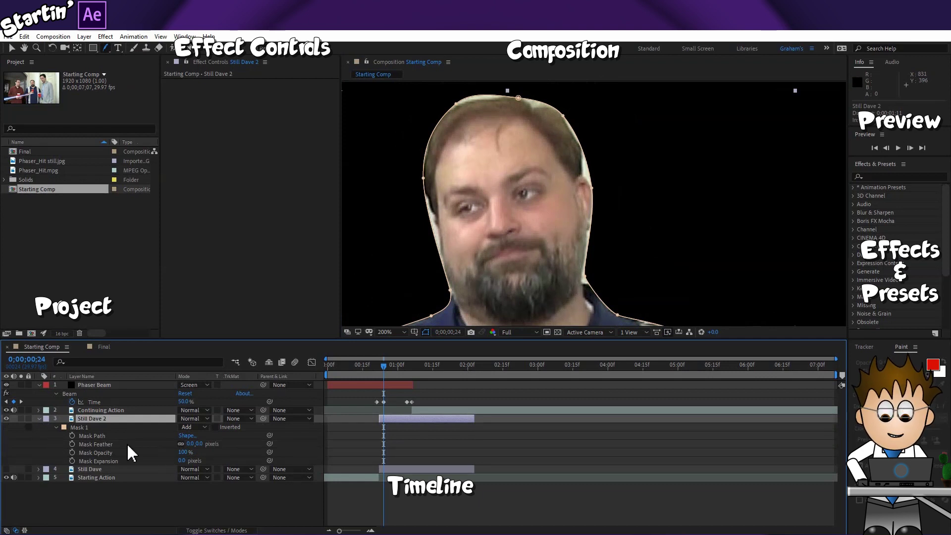
left_click(39, 420)
left_click(39, 419)
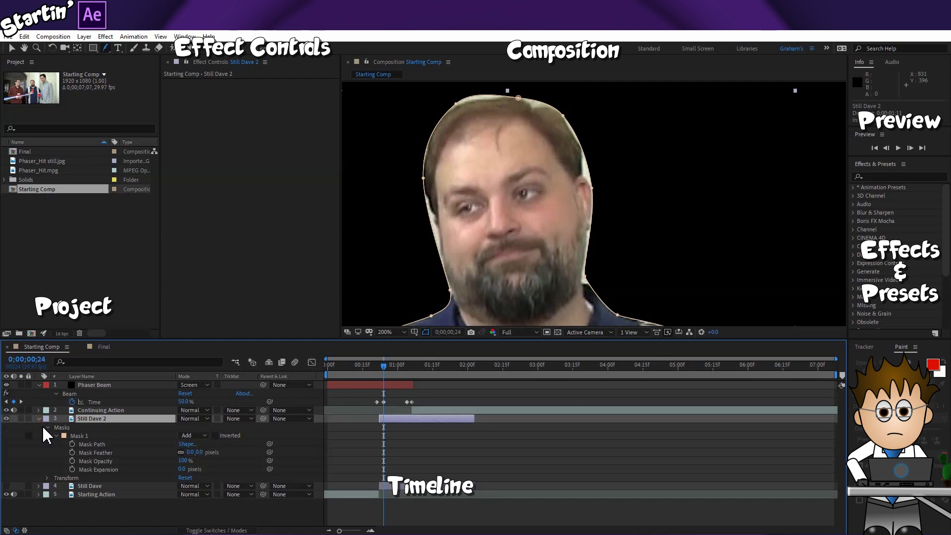
left_click(48, 427)
left_click(48, 427)
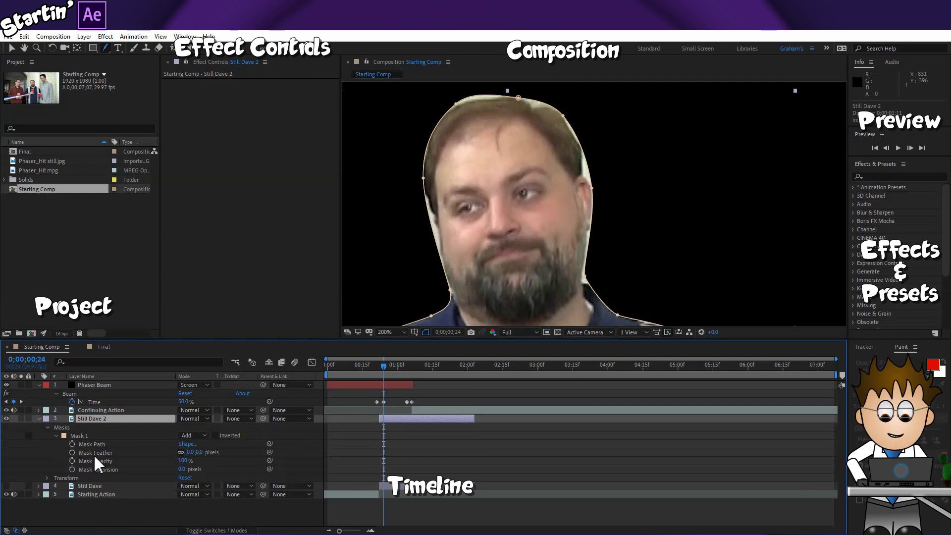
left_click(201, 437)
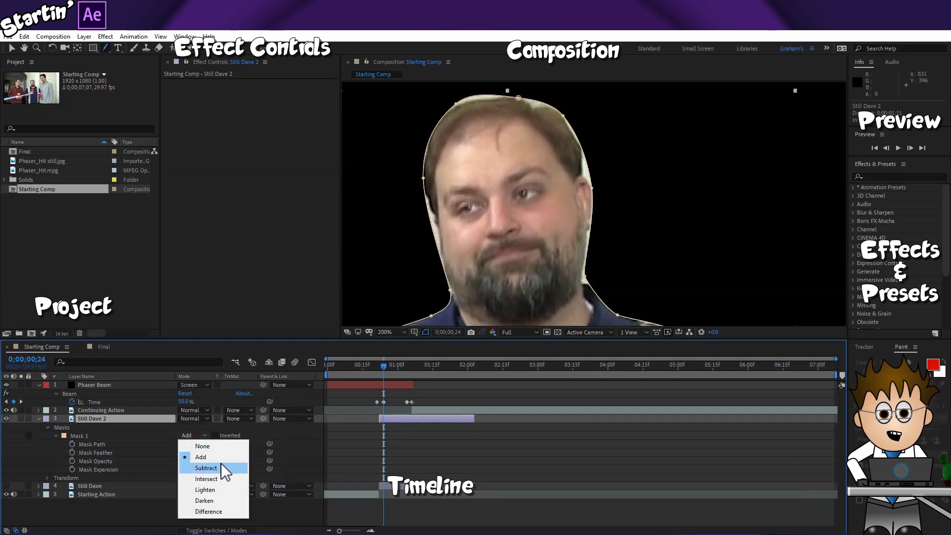
left_click(220, 447)
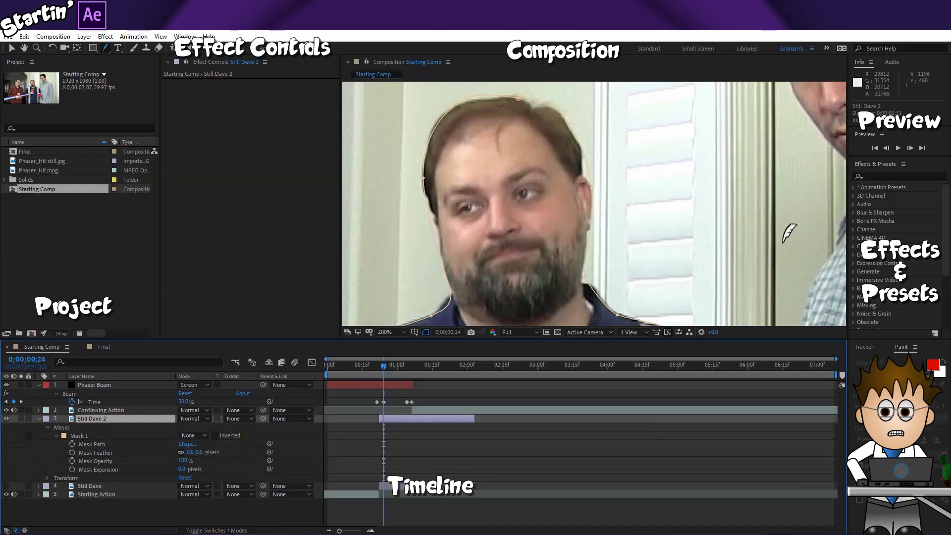
left_click(880, 176)
type("stroke")
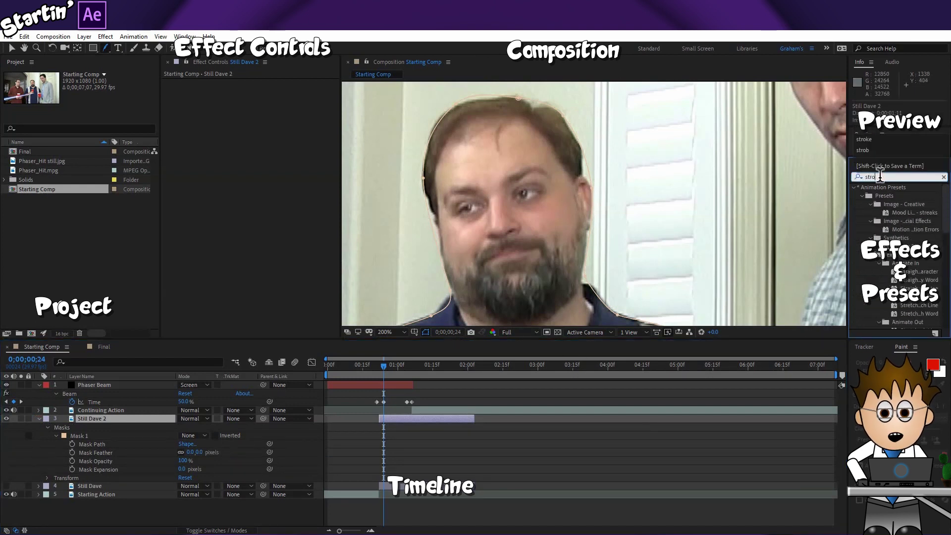
mouse_move(883, 306)
left_mouse_down()
mouse_move(560, 371)
mouse_move(422, 416)
left_mouse_up()
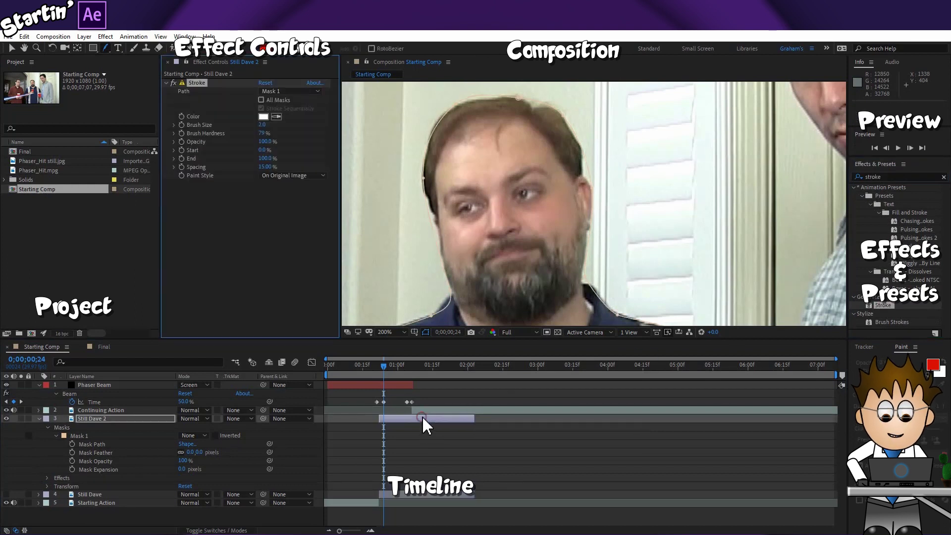
left_click(263, 116)
left_click_drag(198, 297, 164, 409)
left_click(382, 286)
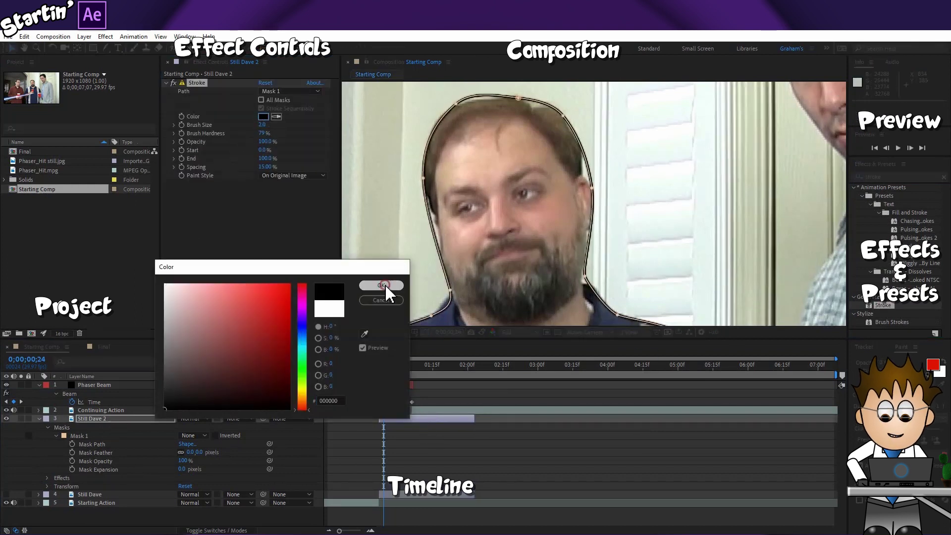
mouse_move(261, 124)
left_mouse_down()
mouse_move(257, 131)
mouse_move(277, 131)
left_mouse_up()
scroll(403, 268, "down", 1)
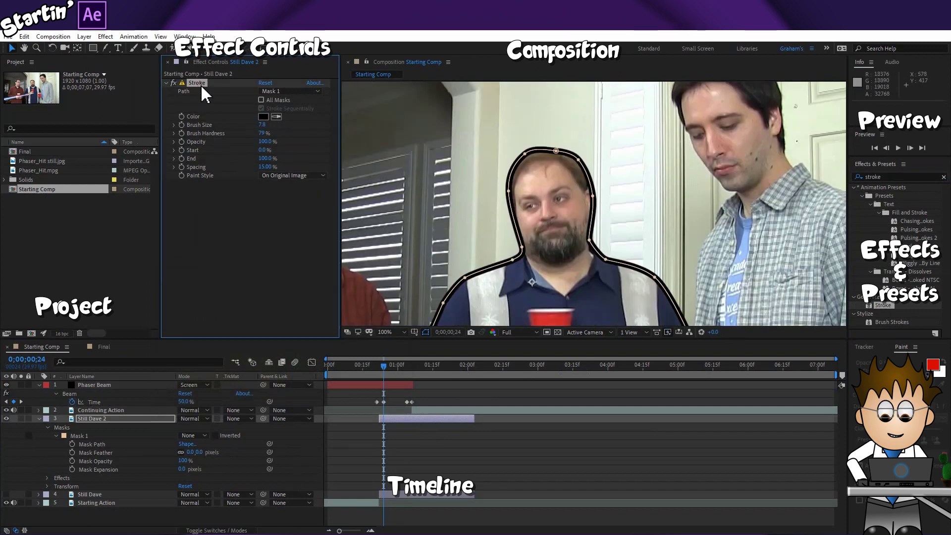
key("Delete")
Try the Subtract and then Intersect modes on Mask 1
left_click(194, 435)
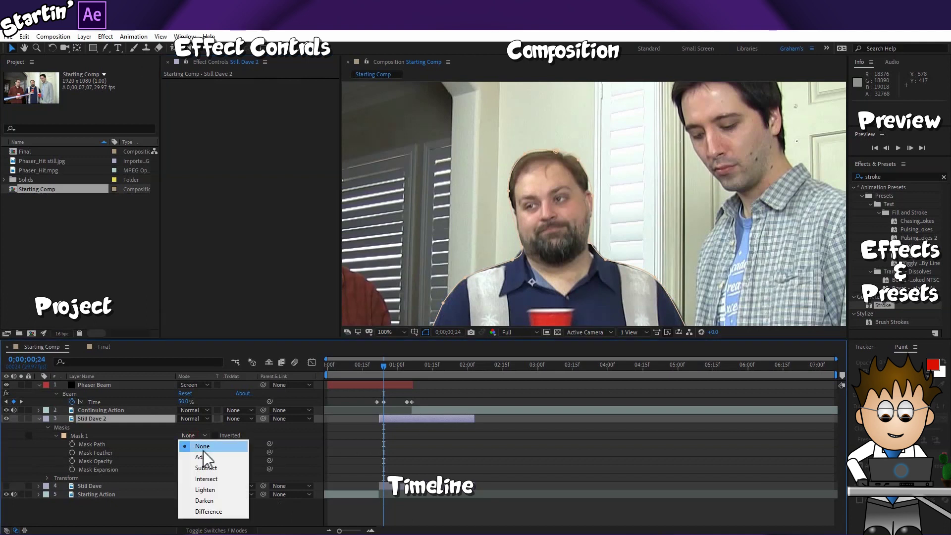
left_click(212, 471)
left_click(194, 436)
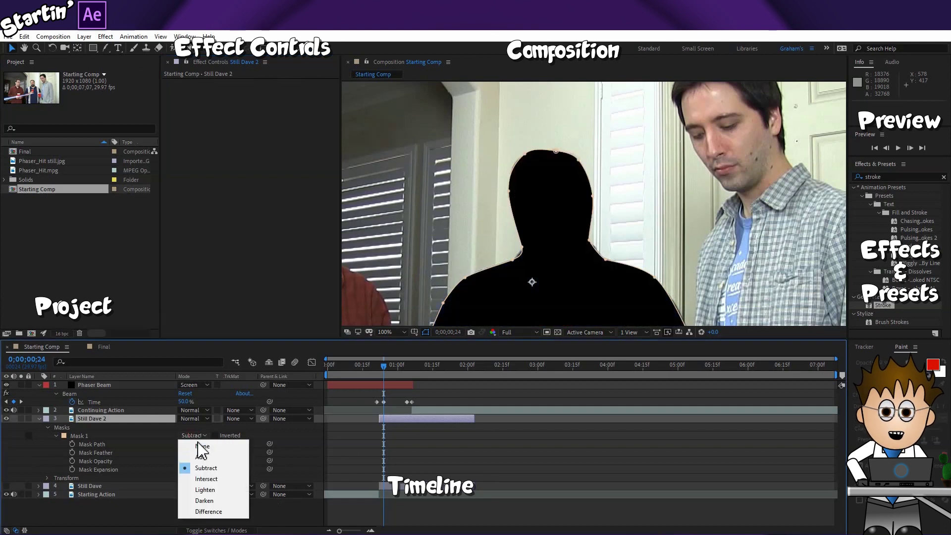
left_click(212, 479)
Draw a rectangular Mask 2 set to Intersect with Mask 1 on Add, and move it over the face
left_click(93, 48)
left_click_drag(409, 212, 543, 320)
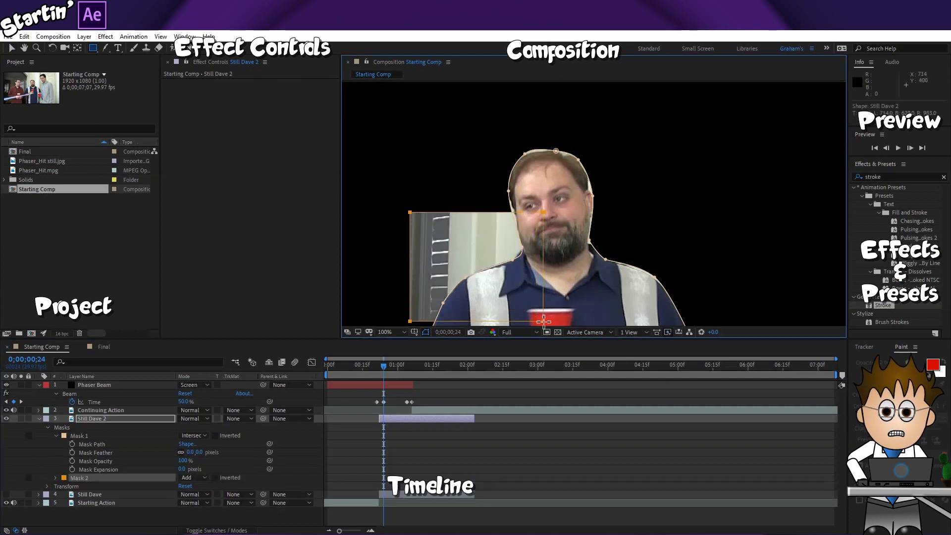
left_click(194, 436)
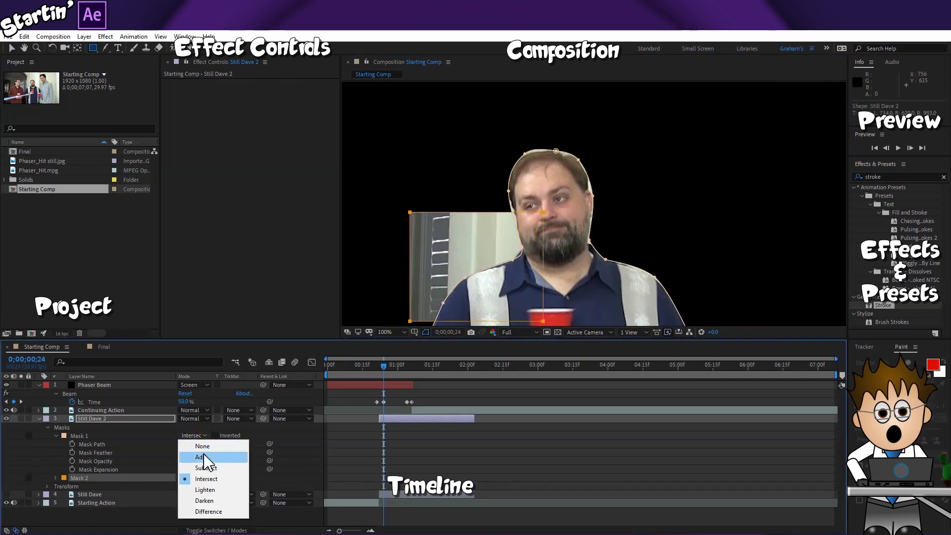
left_click(203, 456)
left_click(205, 479)
left_click(217, 433)
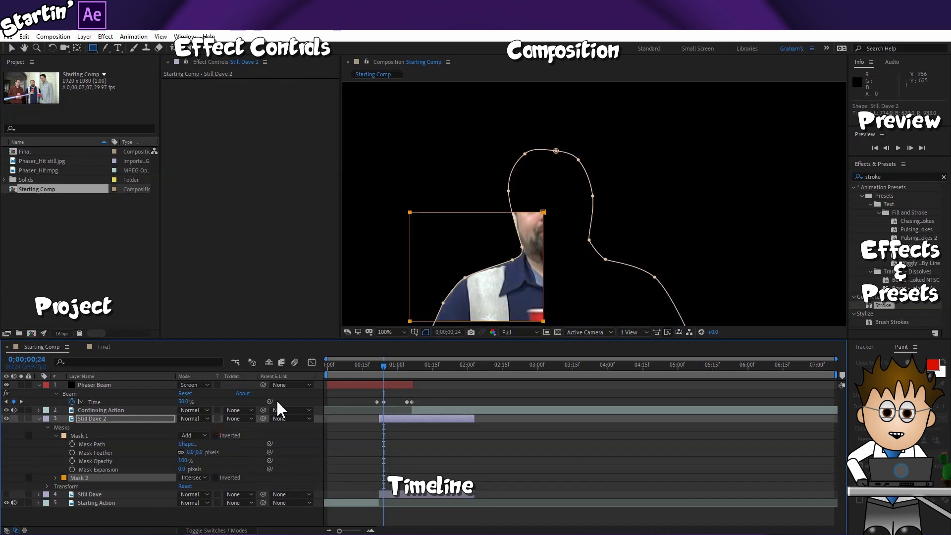
left_click(12, 48)
left_click_drag(413, 218, 438, 192)
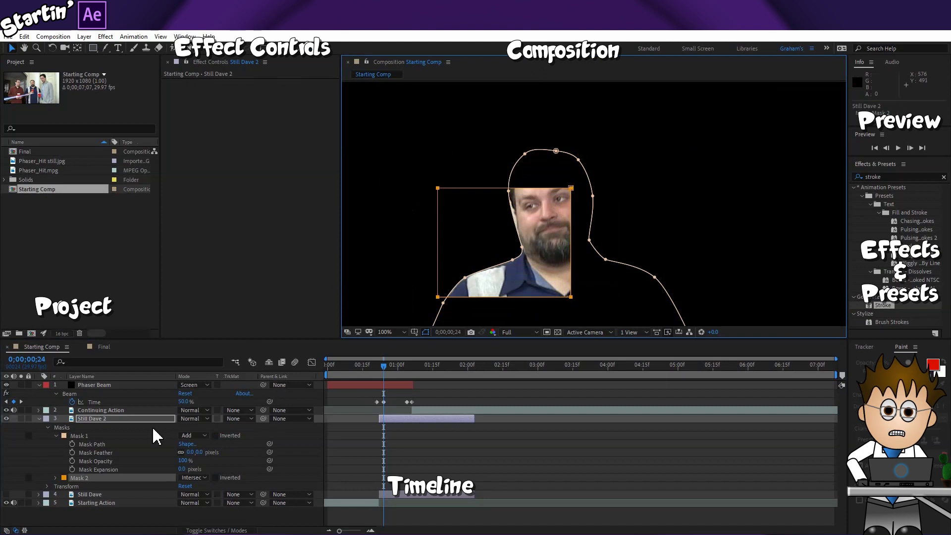
left_click(44, 468)
Set Mask 1 to Lighten and delete the rectangular Mask 2
left_click(205, 436)
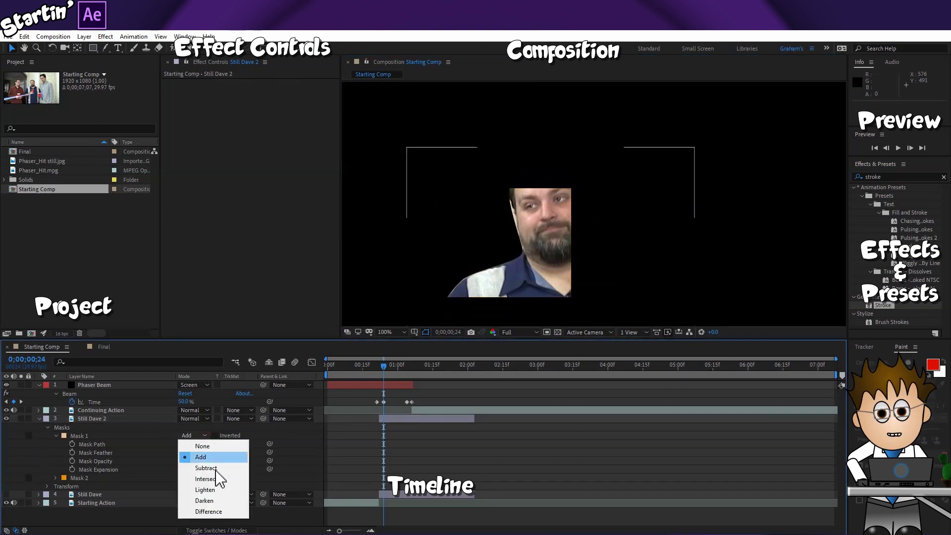
left_click(223, 490)
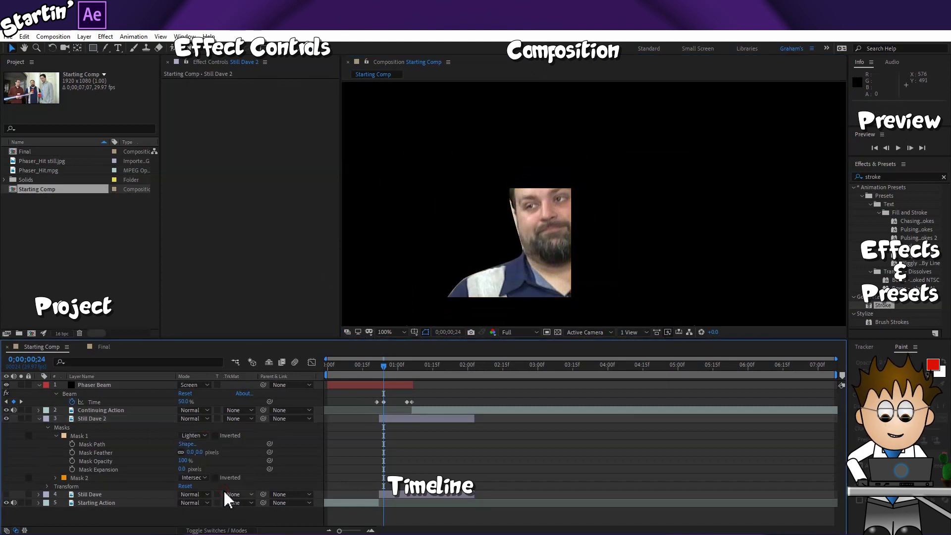
left_click(81, 477)
key("Delete")
Return Mask 1 to Add with inversion off, and move the time to 0;00;00;22
left_click(205, 438)
left_click(207, 456)
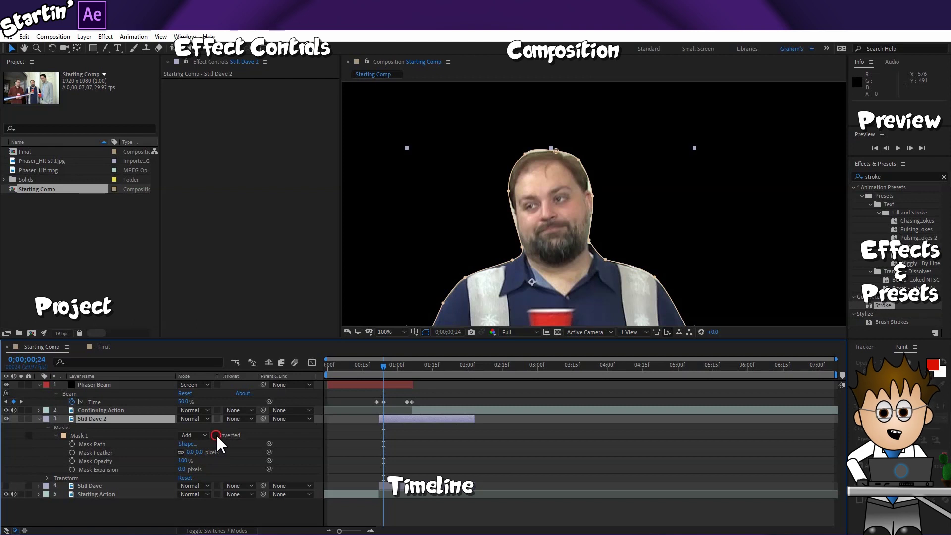
left_click(216, 435)
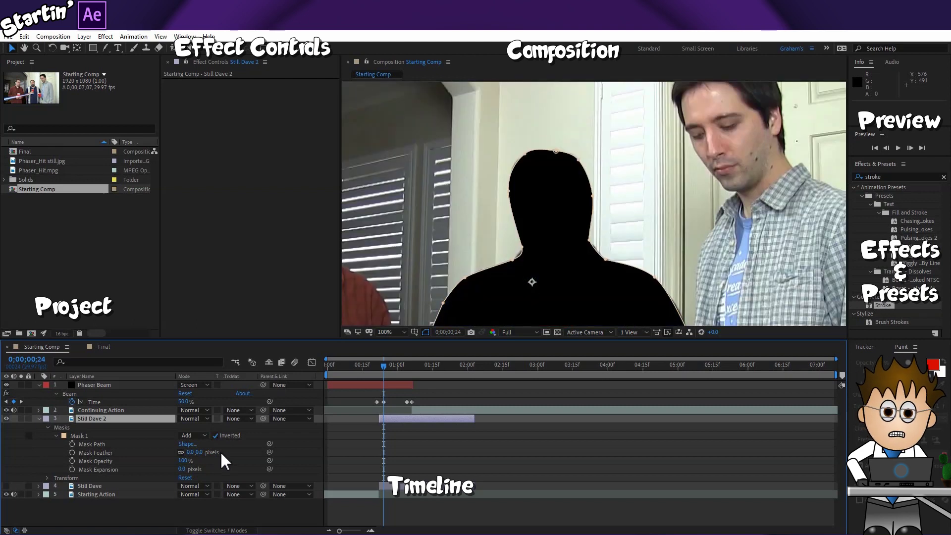
left_click(215, 435)
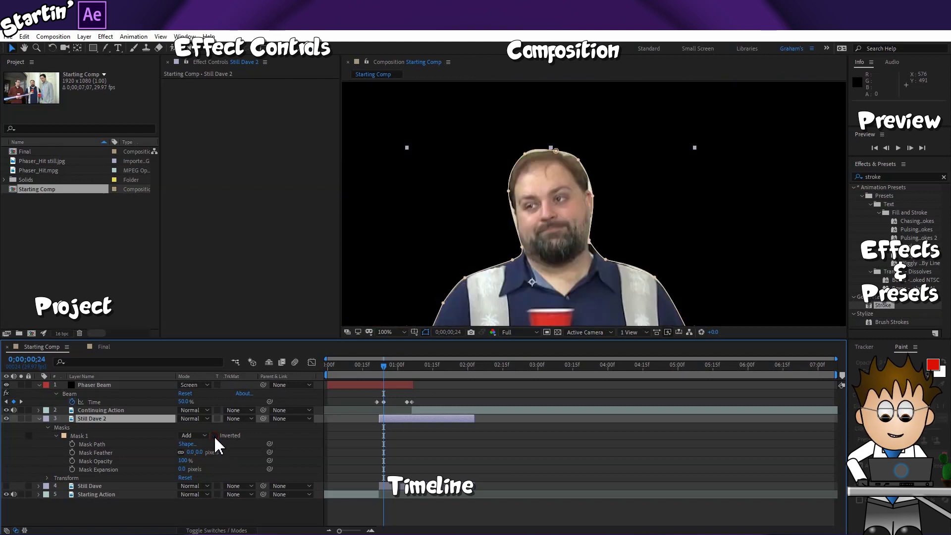
left_click_drag(384, 363, 378, 365)
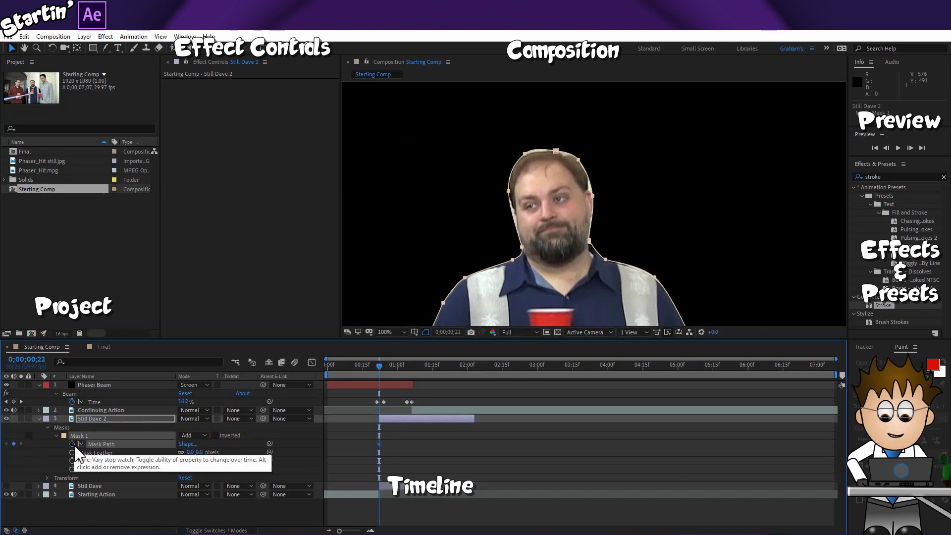
Start Mask Path keyframing, hide the Continuing Action layer, and move to 0;00;02;00
left_click(72, 445)
left_click(6, 410)
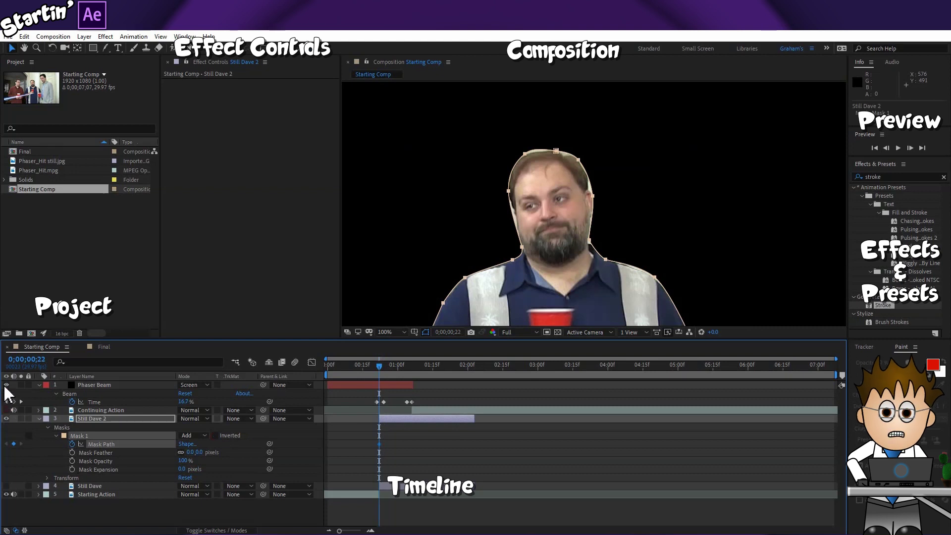
left_click_drag(392, 364, 469, 369)
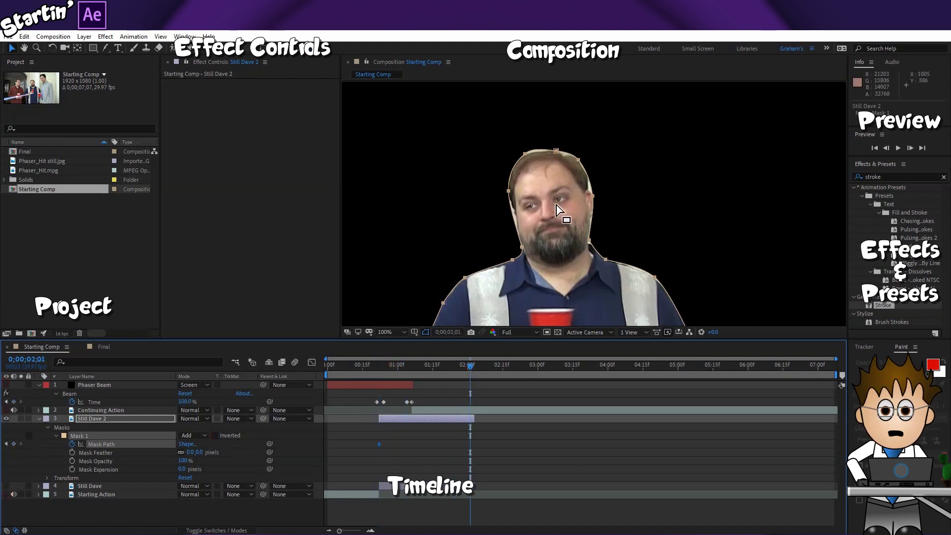
At 0;00;02;00, pull the mask's sides outward and its top points down to the face
left_click(22, 70)
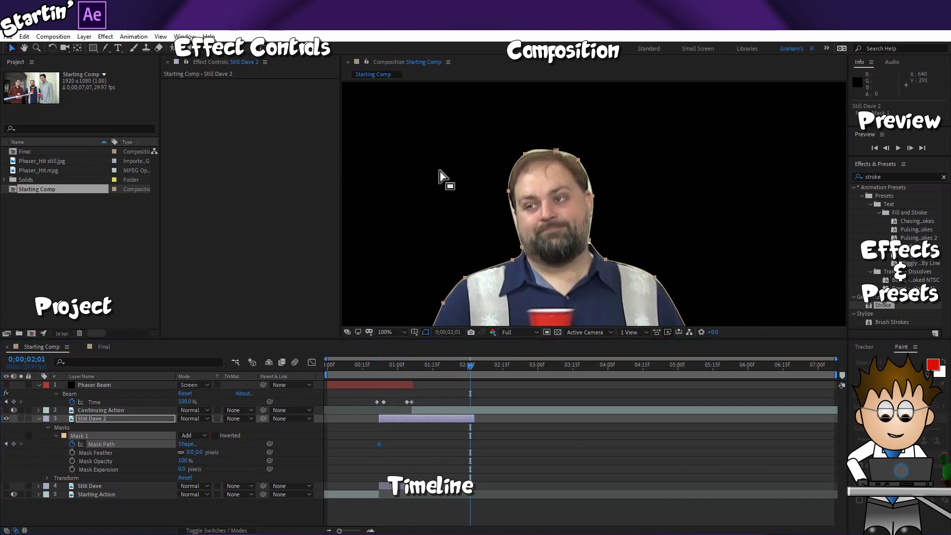
left_click(567, 191)
left_click_drag(592, 196, 660, 189)
left_click_drag(509, 191, 440, 192)
left_click_drag(524, 154, 533, 221)
left_click_drag(556, 151, 563, 220)
left_click_drag(578, 159, 577, 218)
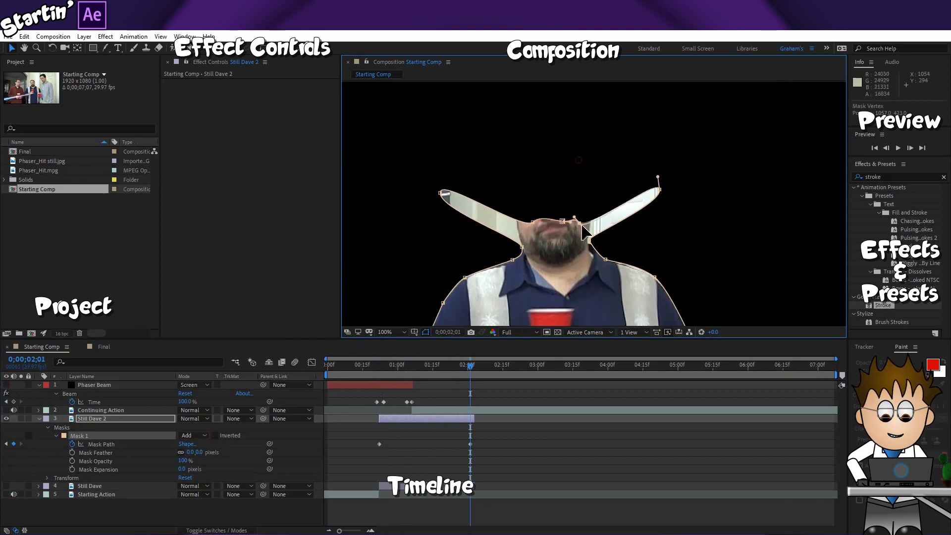
At an earlier time, stretch the mask's left and right sides wider, then review the animation
left_click_drag(476, 369, 451, 369)
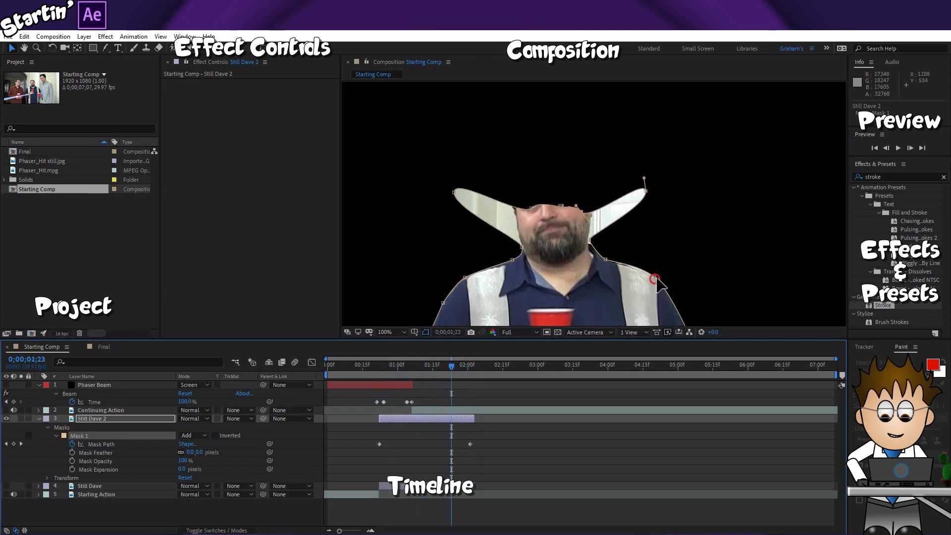
left_click_drag(655, 277, 687, 261)
left_click_drag(465, 279, 417, 246)
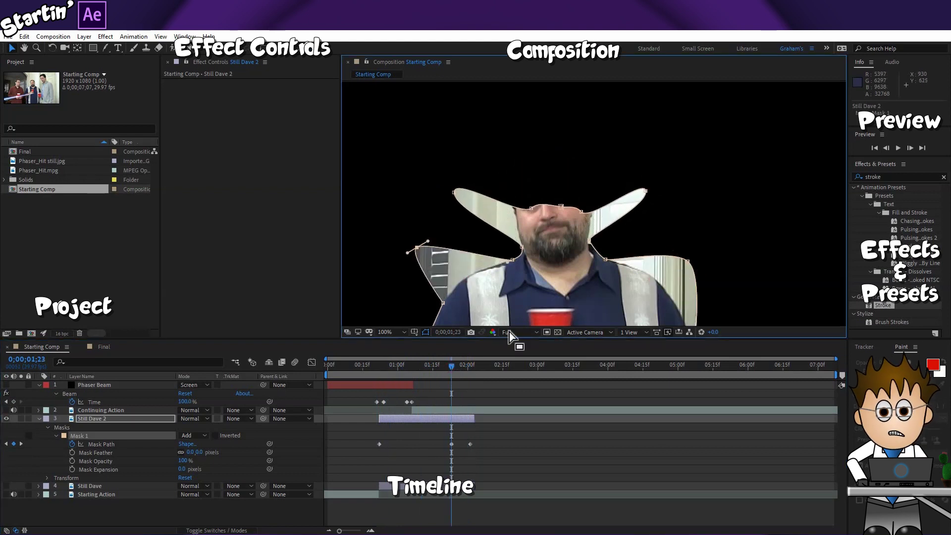
left_click_drag(450, 365, 403, 387)
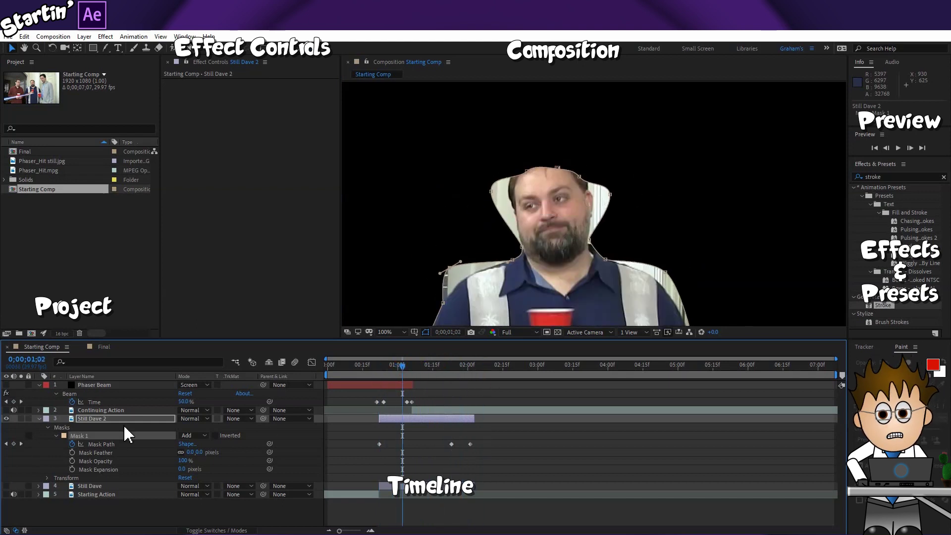
left_click(6, 444)
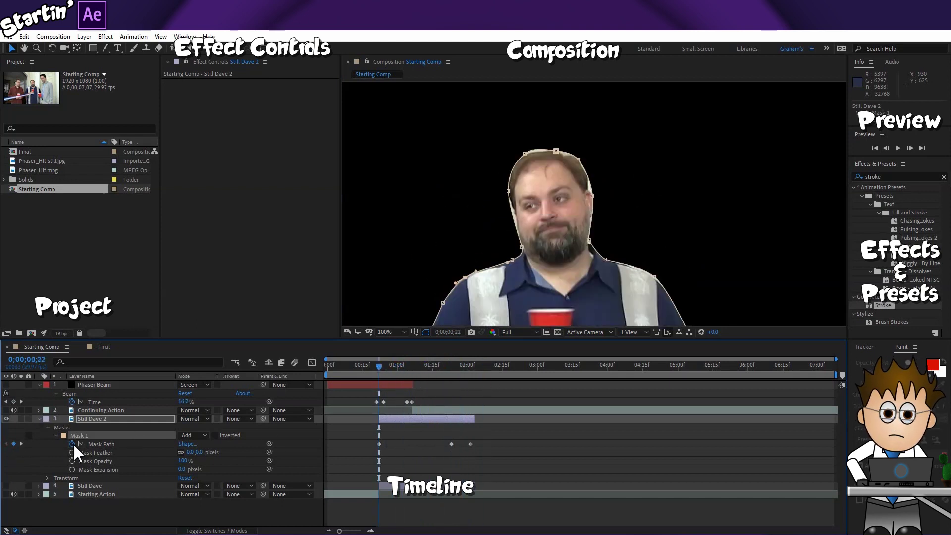
Remove the mask path animation, try a 53 pixel feather, and draw an ellipse mask around the face
left_click(73, 444)
mouse_move(191, 452)
left_mouse_down()
mouse_move(183, 470)
mouse_move(138, 461)
mouse_move(199, 461)
mouse_move(170, 461)
mouse_move(181, 466)
left_mouse_up()
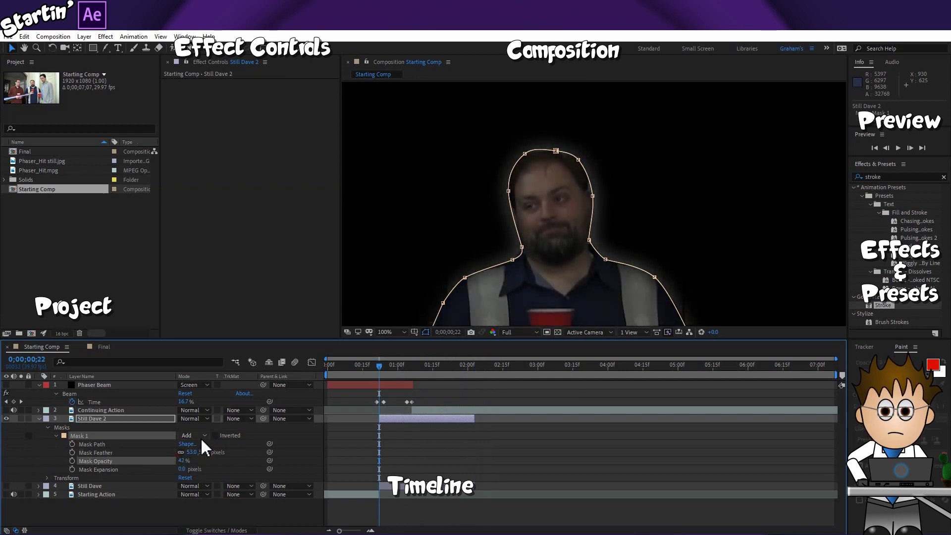
left_click_drag(94, 48, 124, 70)
left_click_drag(497, 157, 605, 264)
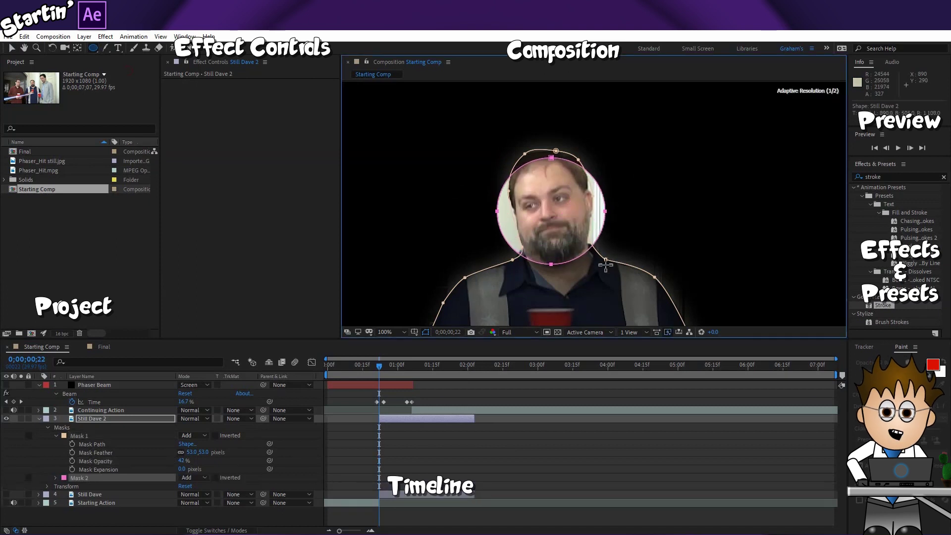
mouse_move(184, 466)
left_mouse_down()
mouse_move(168, 466)
mouse_move(236, 469)
mouse_move(198, 465)
left_mouse_up()
Delete the face ellipse mask, then set Mask 1's expansion and feather both to 0
left_click(80, 479)
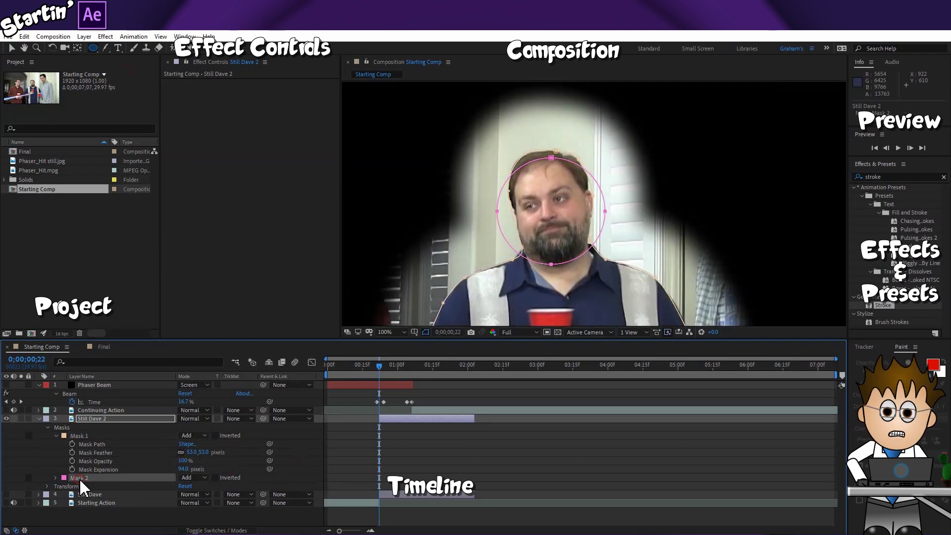
key("Delete")
mouse_move(185, 469)
left_mouse_down()
mouse_move(118, 473)
mouse_move(137, 474)
left_mouse_up()
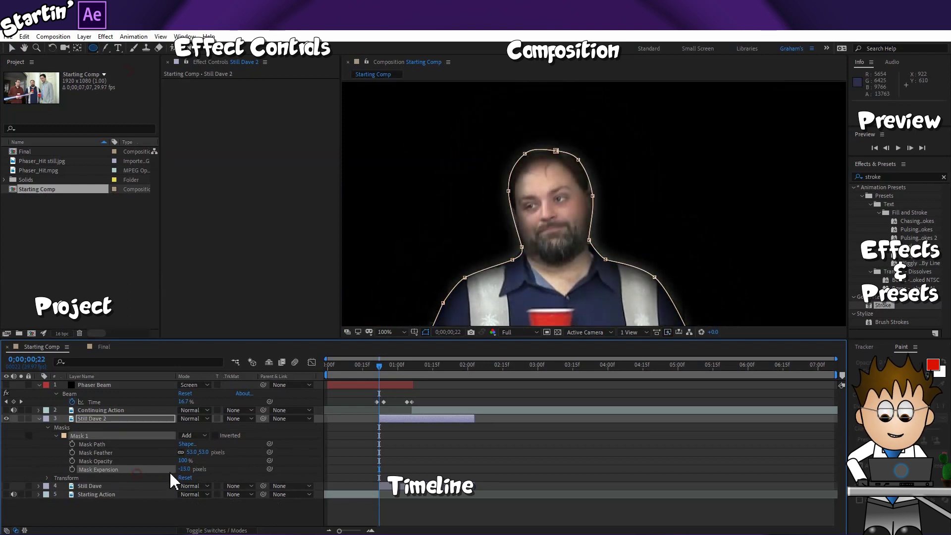
left_click(185, 470)
type("0")
key("Return")
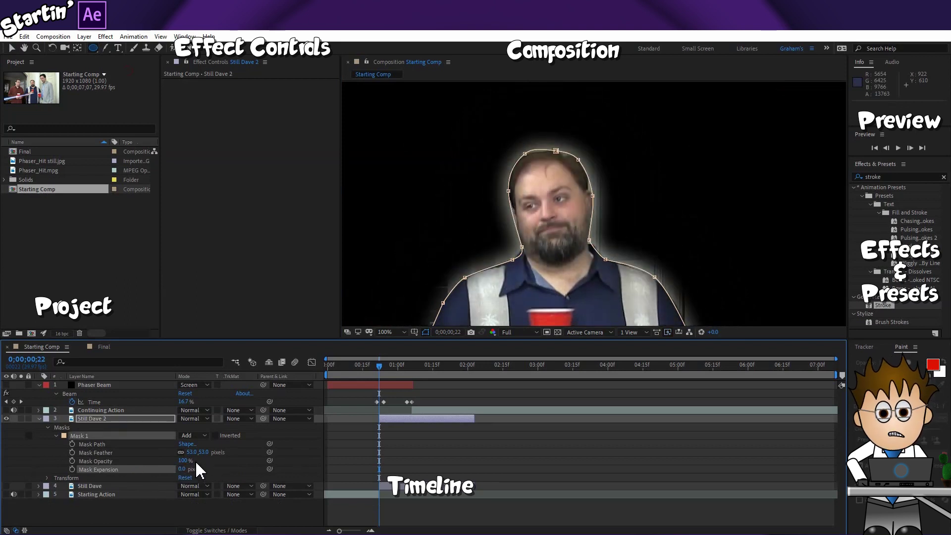
left_click(191, 452)
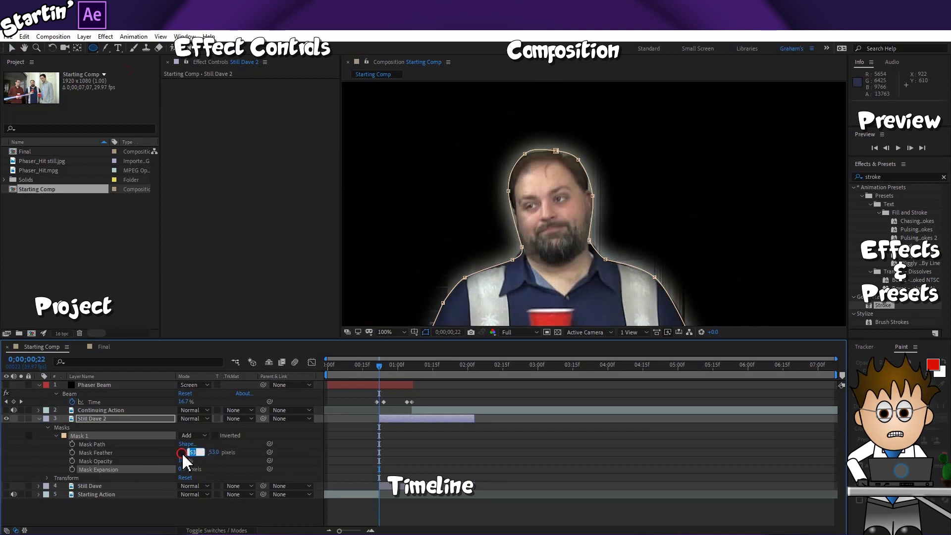
type("0")
key("Return")
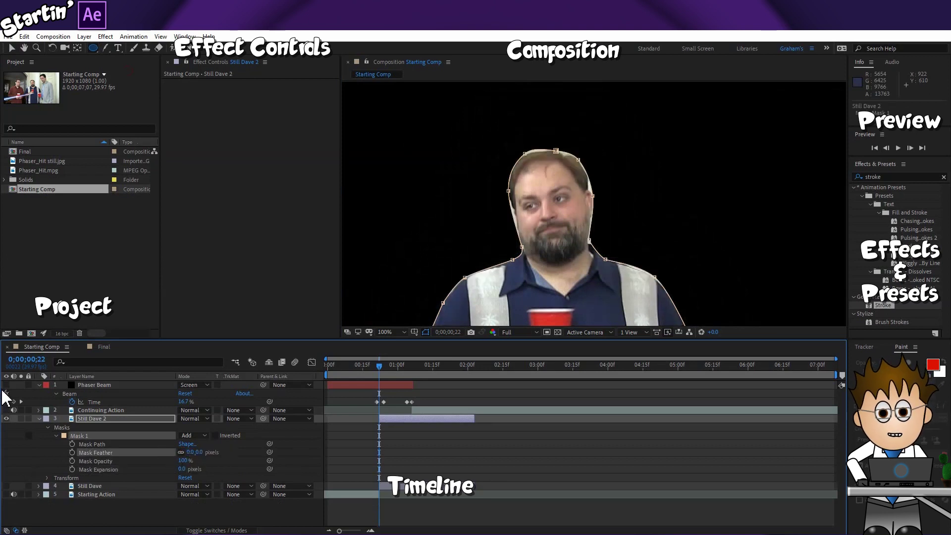
Show the background layers again, apply Tint to Still Dave 2, and fit the view
left_click_drag(7, 486, 7, 495)
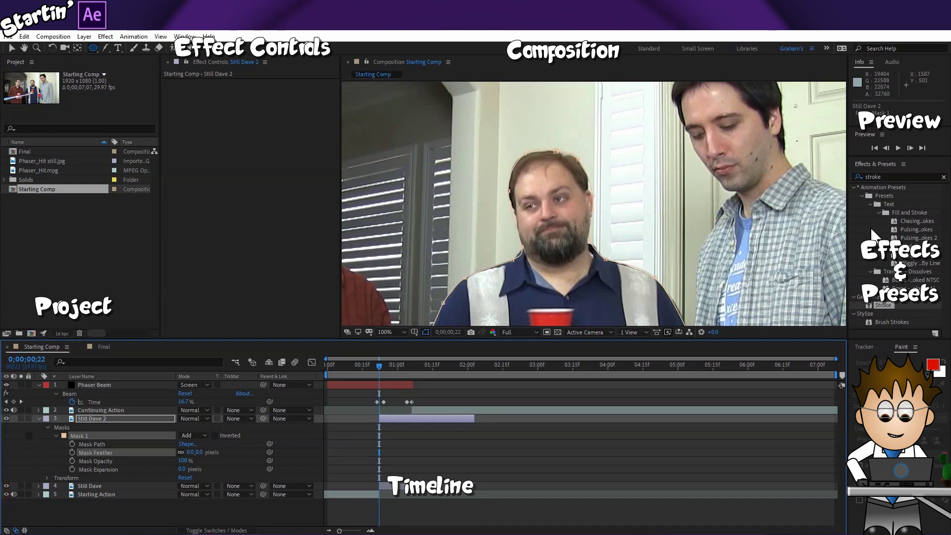
left_click(105, 36)
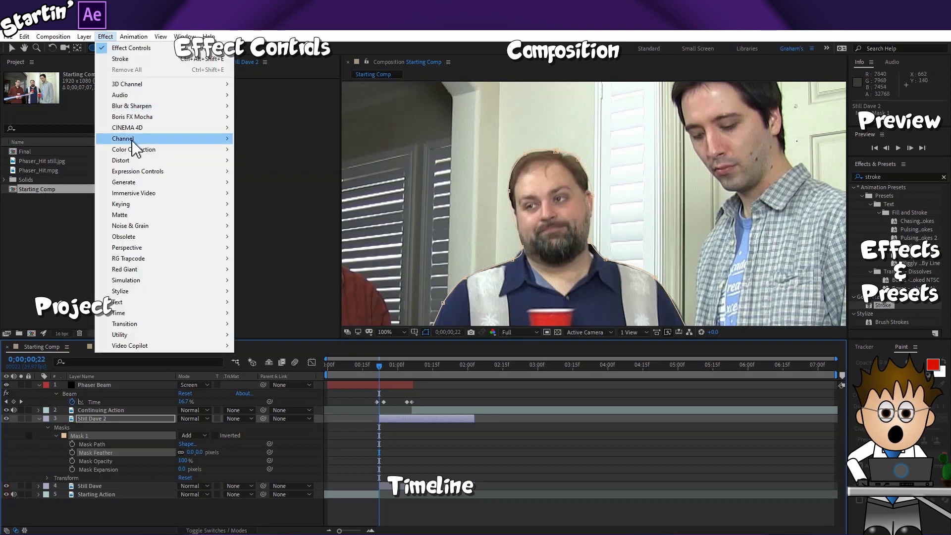
mouse_move(141, 151)
left_click(254, 488)
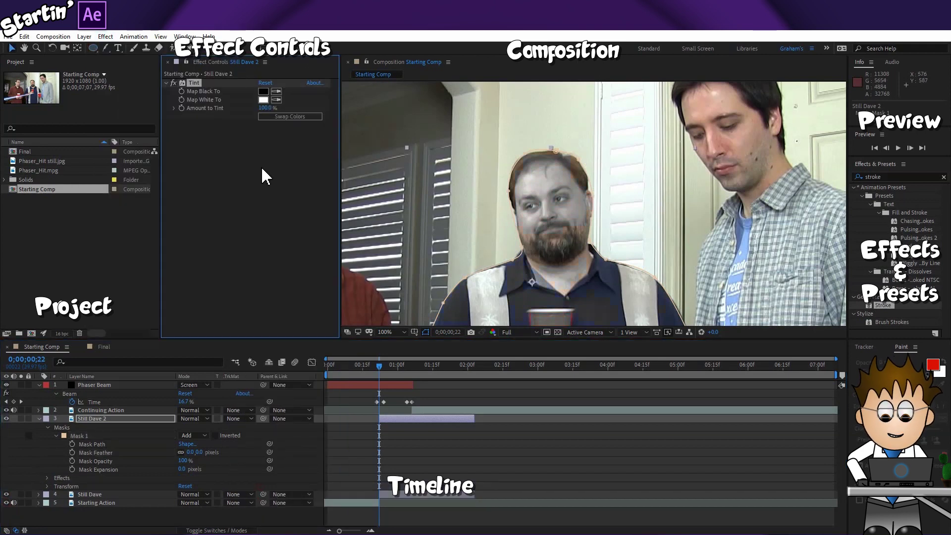
left_click(402, 331)
left_click(402, 353)
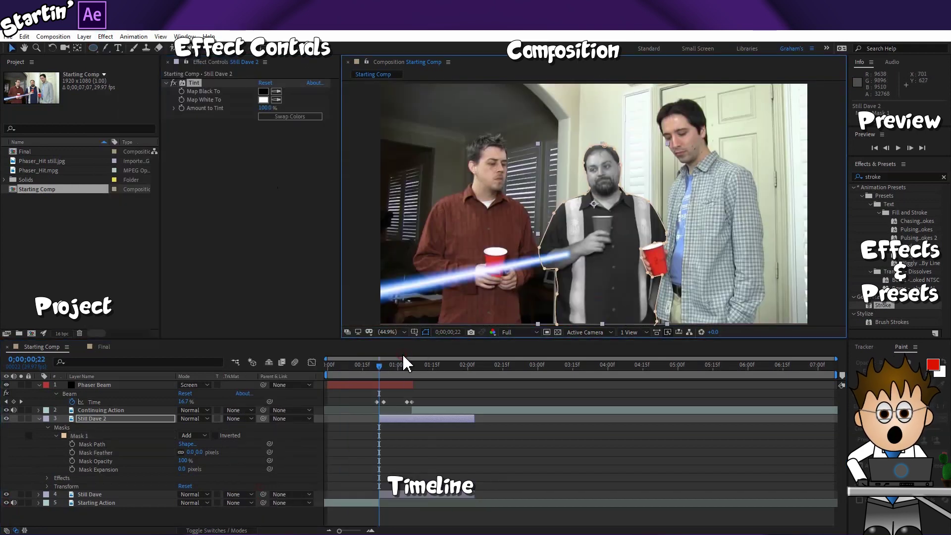
Set Tint's Map Black To to bright blue and Map White To to light blue
left_click(263, 92)
left_click(304, 333)
left_click(274, 318)
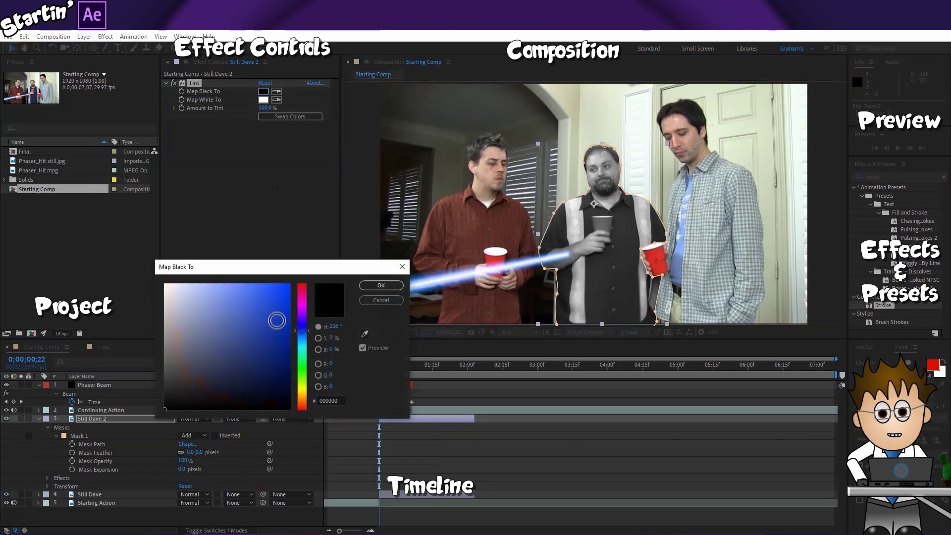
left_click(380, 286)
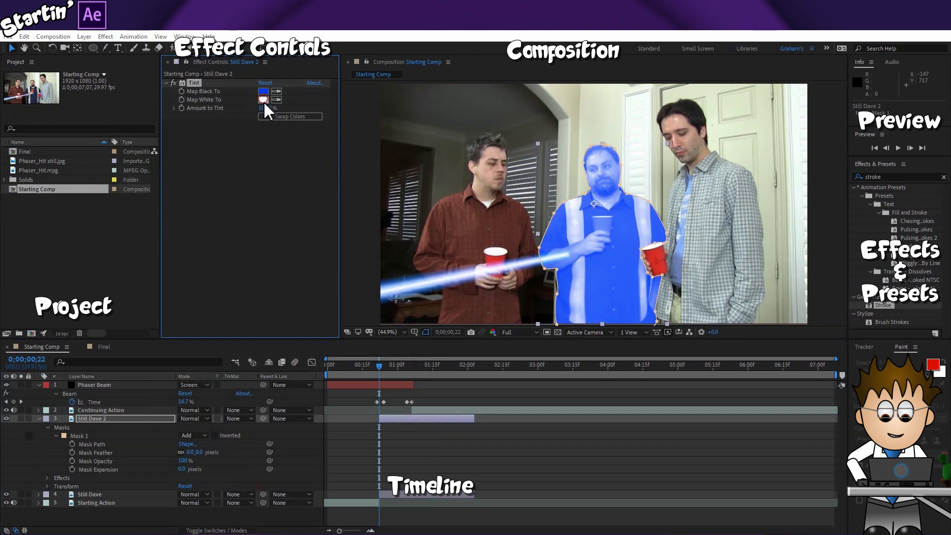
left_click(264, 99)
left_click(302, 337)
mouse_move(269, 288)
left_mouse_down()
mouse_move(250, 257)
mouse_move(265, 267)
mouse_move(222, 259)
left_mouse_up()
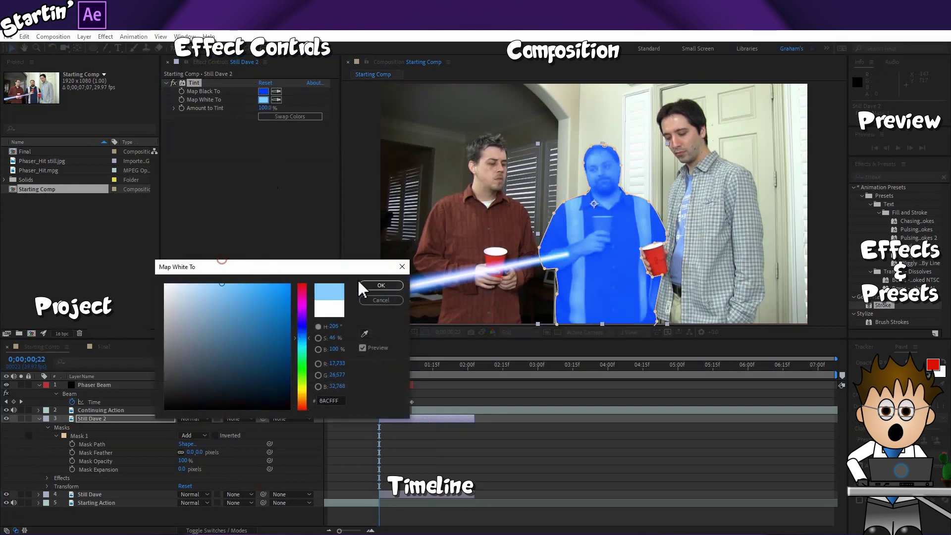
left_click(381, 286)
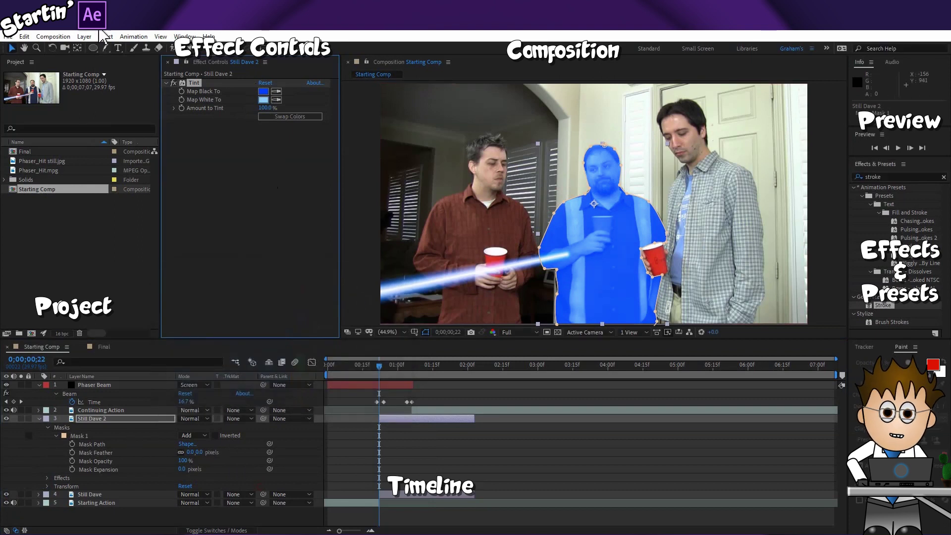
At the 0;00;00;24 Time keyframe, draw a circular Mask 2 around the beam's chest impact point
left_click_drag(92, 46, 109, 47)
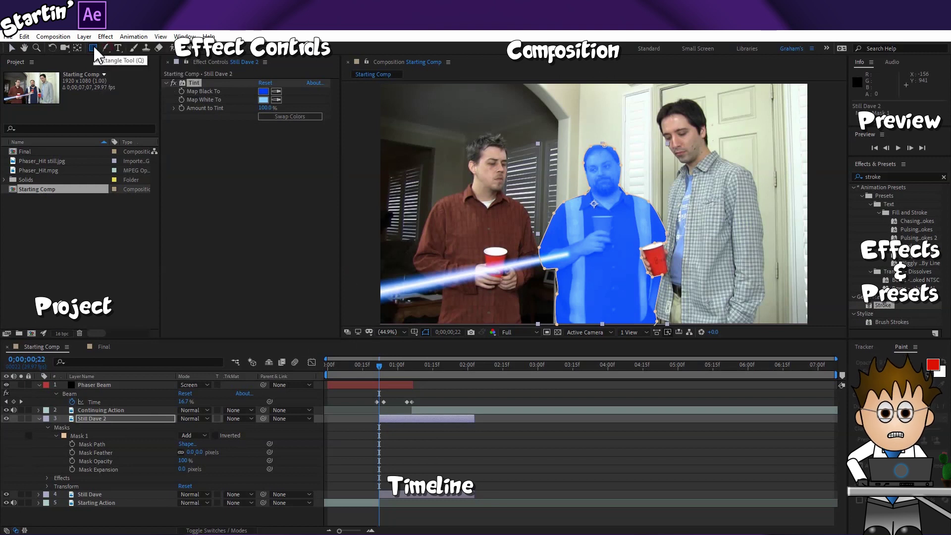
left_click_drag(93, 48, 151, 70)
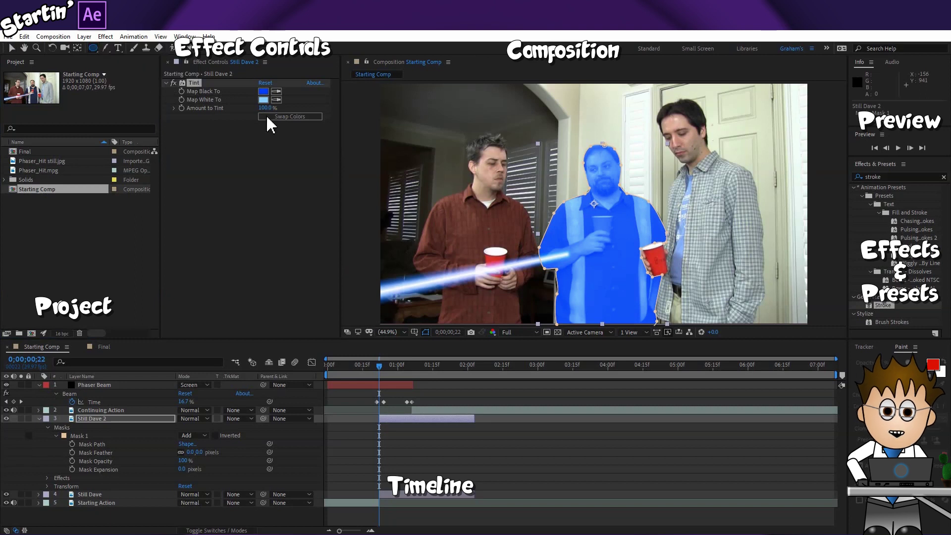
left_click(21, 401)
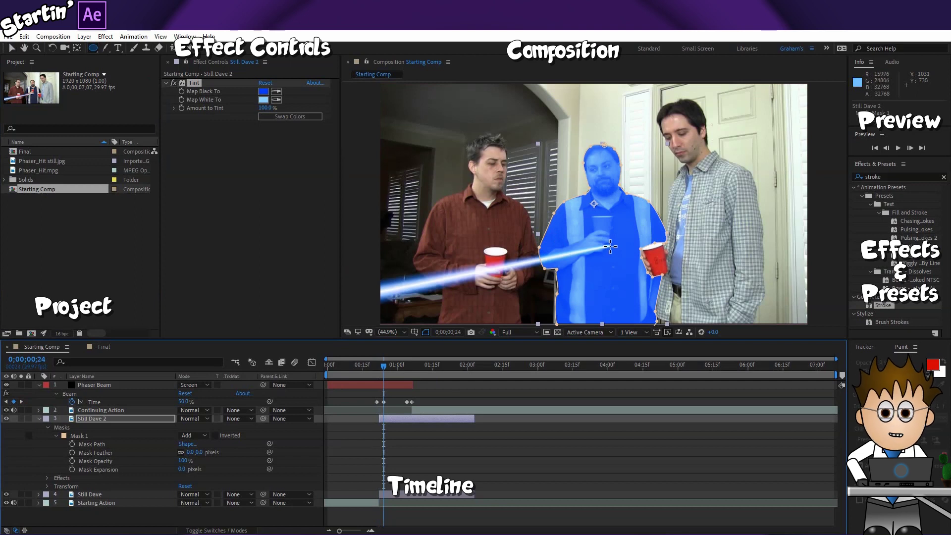
mouse_move(609, 246)
left_mouse_down()
mouse_move(649, 285)
mouse_move(618, 252)
mouse_move(638, 270)
mouse_move(627, 258)
mouse_move(614, 285)
mouse_move(620, 276)
mouse_move(641, 280)
left_mouse_up()
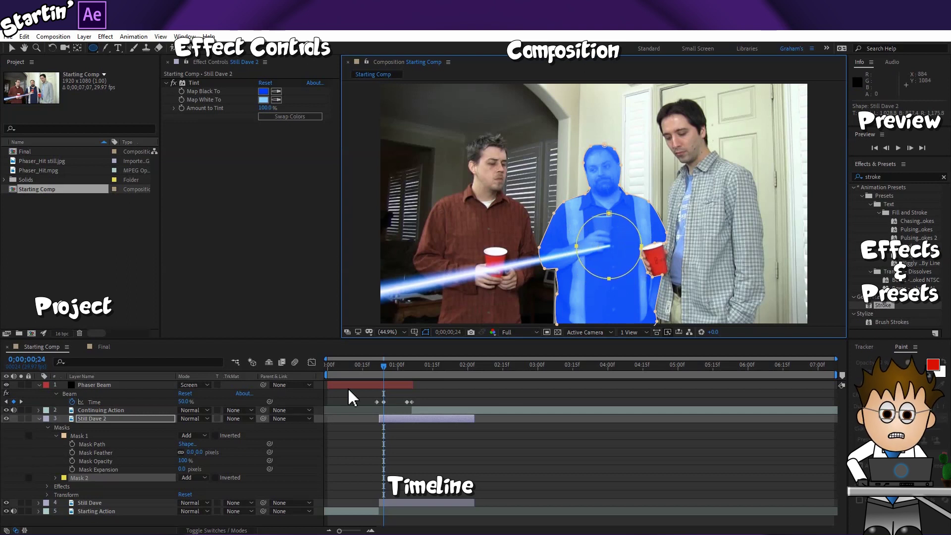
Change the second mask's outline colour to green and check the outlines in the viewer
left_click(56, 477)
scroll(44, 461, "down", 1)
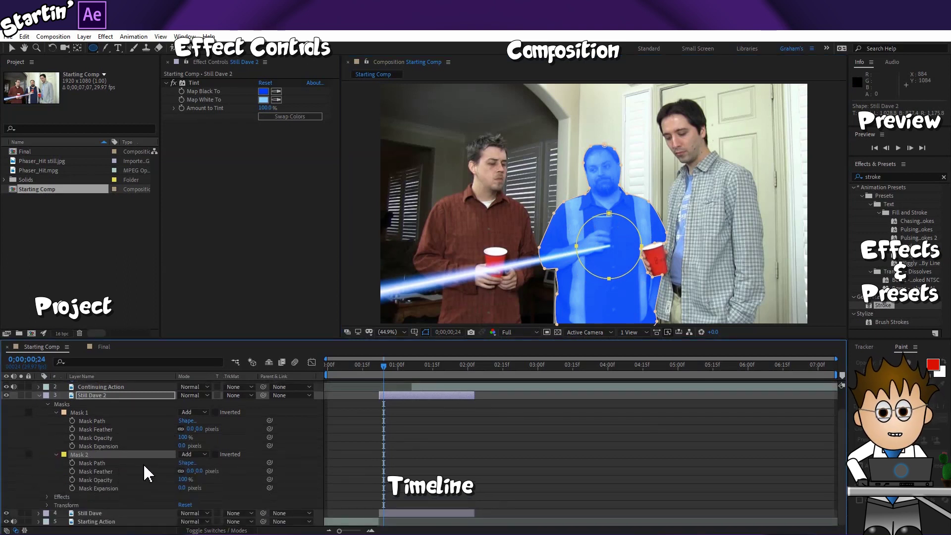
left_click(64, 454)
left_click_drag(303, 384, 303, 369)
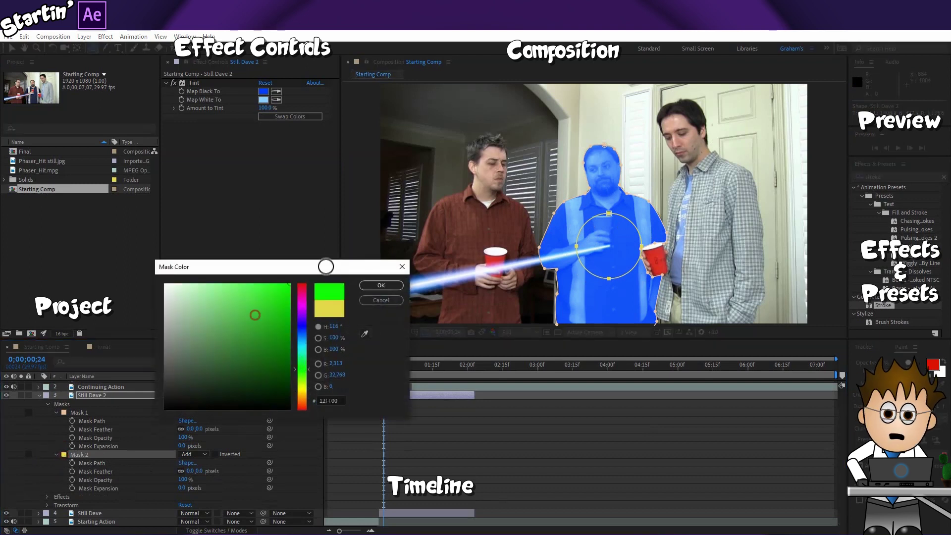
left_click(379, 286)
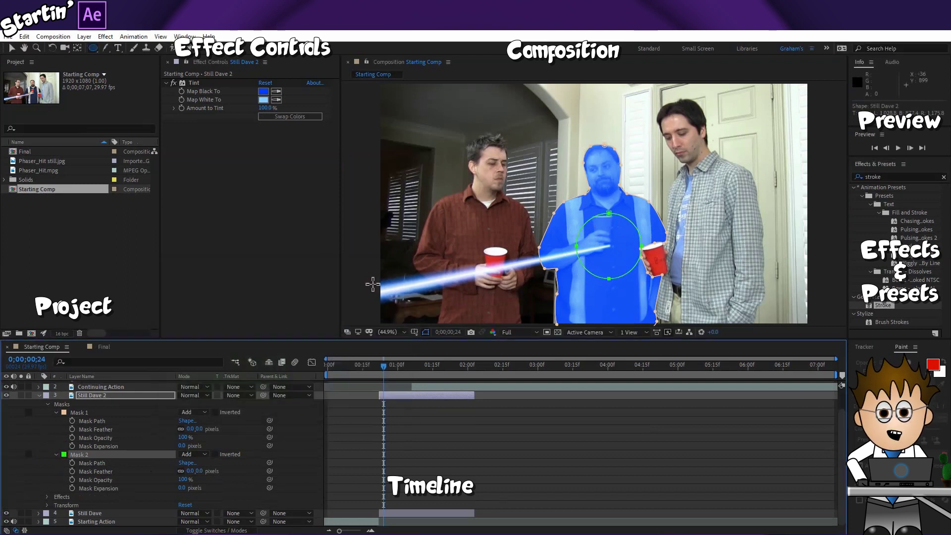
left_click(427, 332)
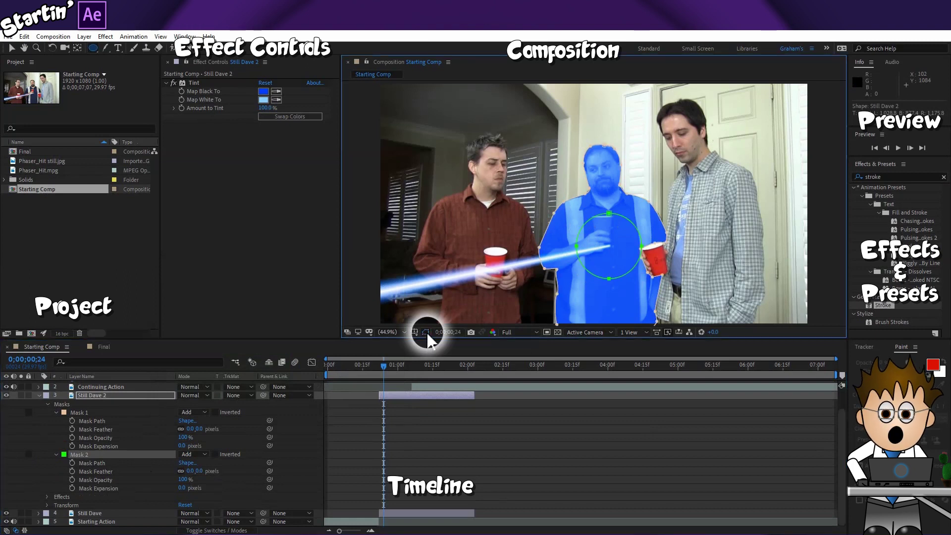
left_click(427, 332)
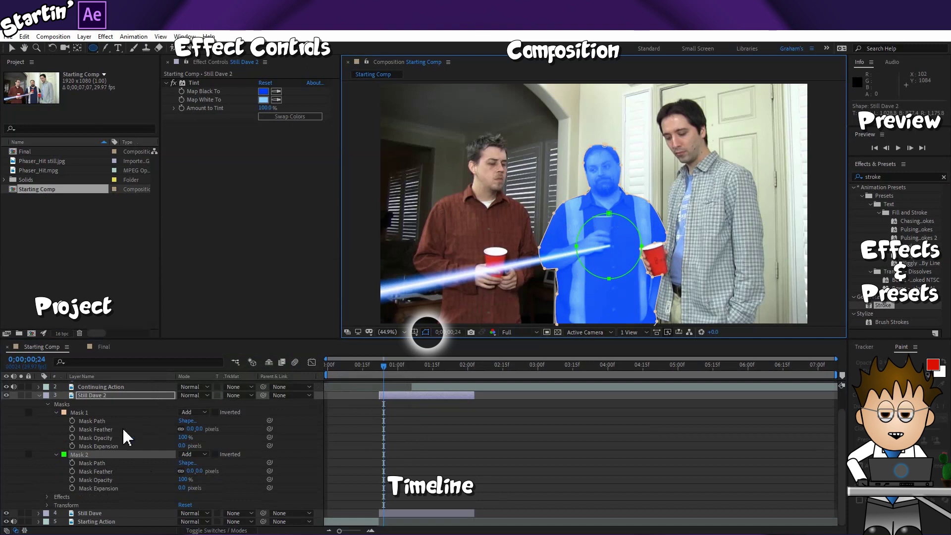
Turn Mask 1's outline red and switch Mask 2's mode from Add to Intersect
left_click(64, 412)
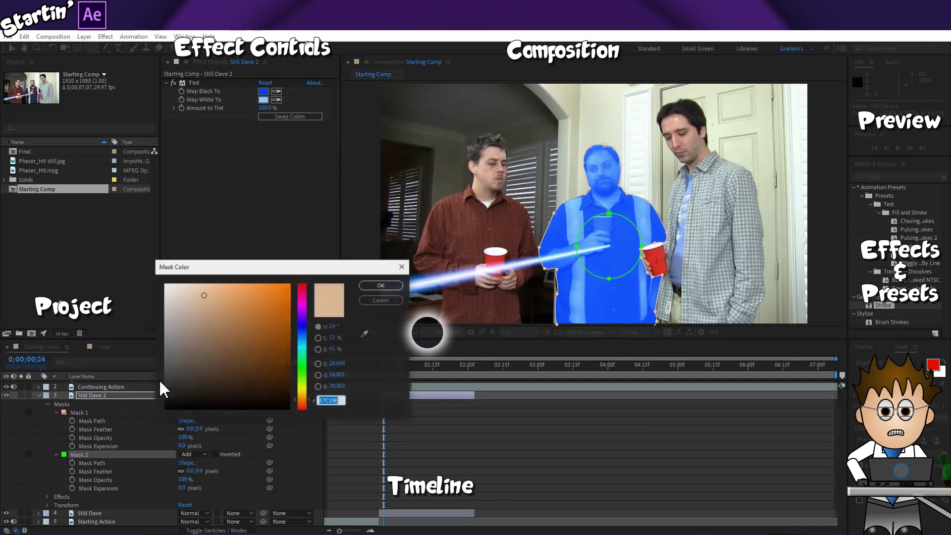
left_click(306, 285)
left_click(381, 286)
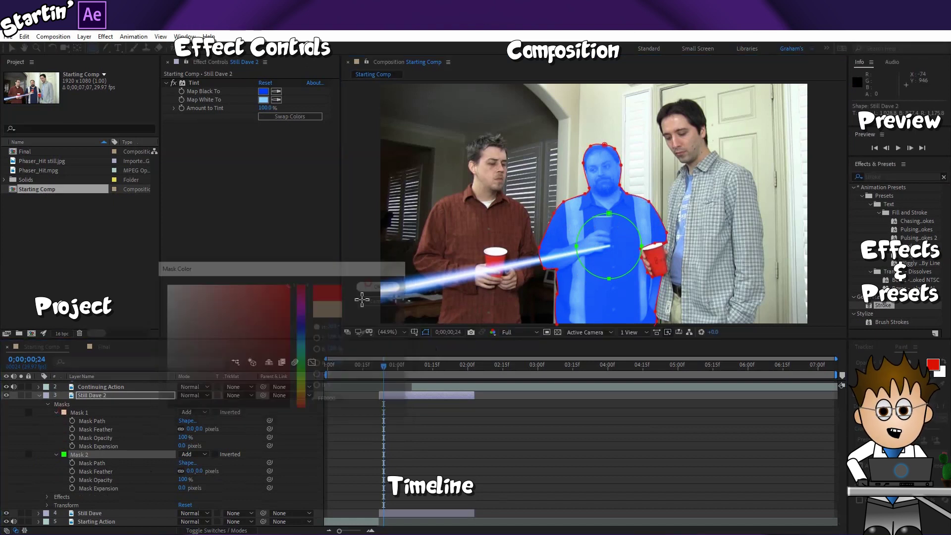
left_click(425, 333)
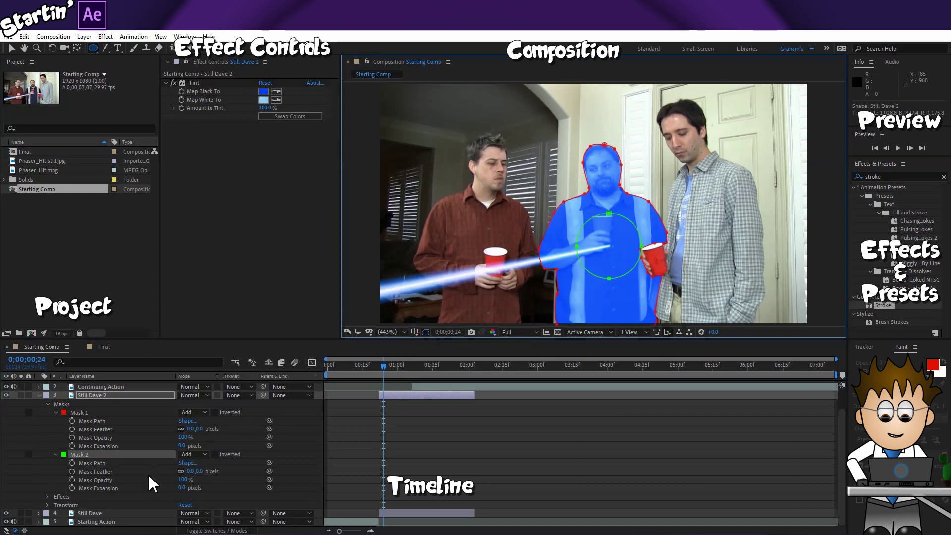
left_click(202, 454)
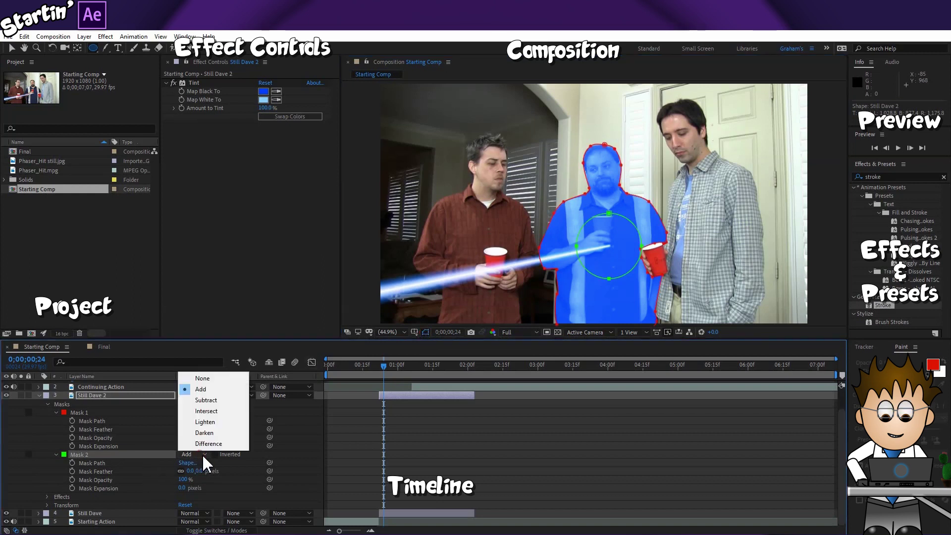
left_click(216, 412)
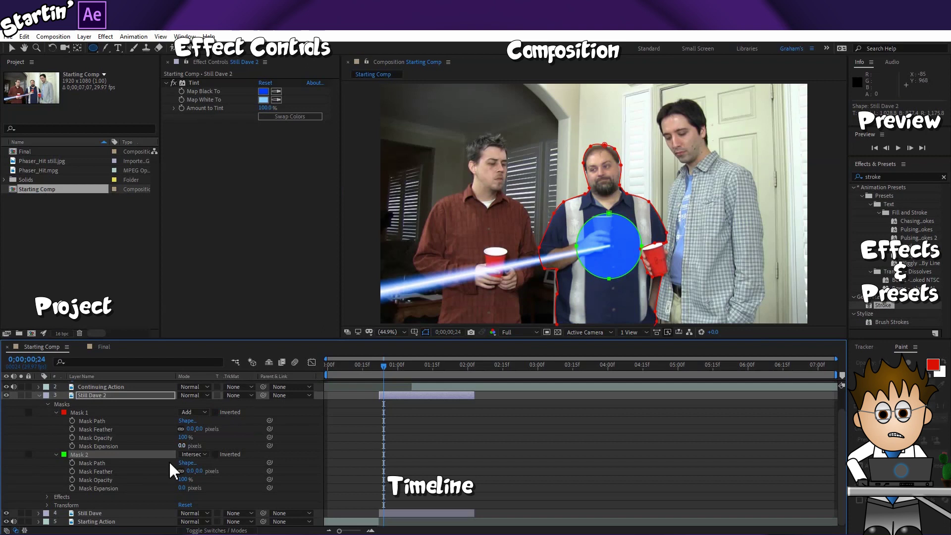
Scrub Mask 2 Mask Expansion to -145 pixels until the tint vanishes, and set a keyframe
scroll(381, 409, "up", 2)
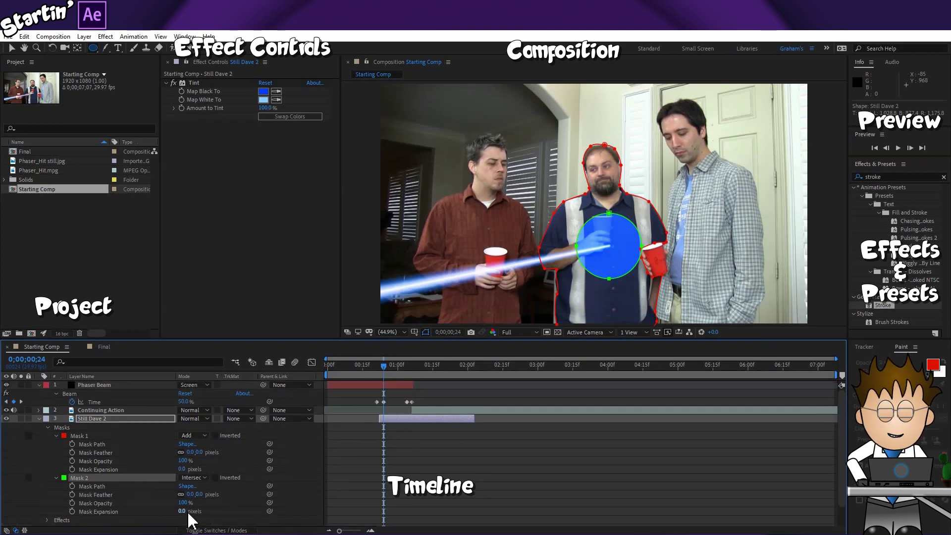
scroll(191, 520, "down", 2)
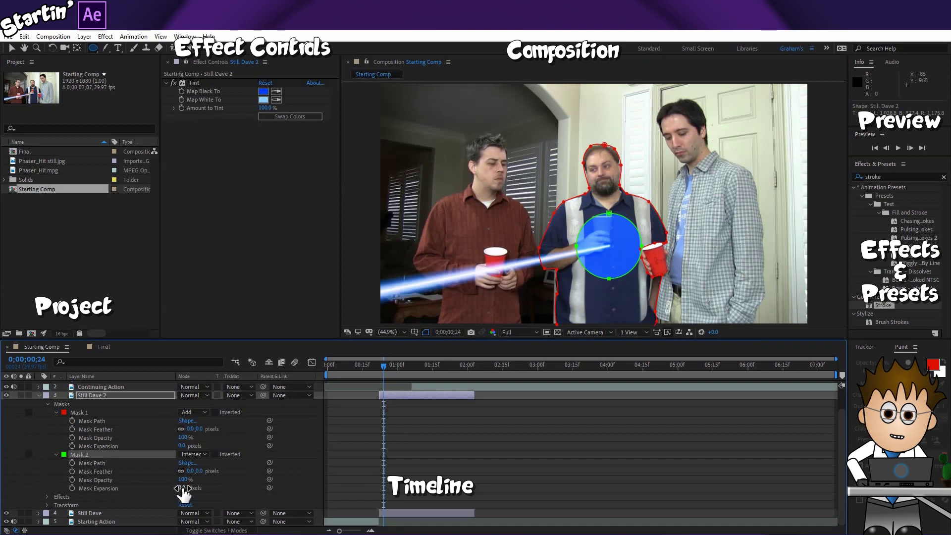
left_click_drag(183, 490, 113, 493)
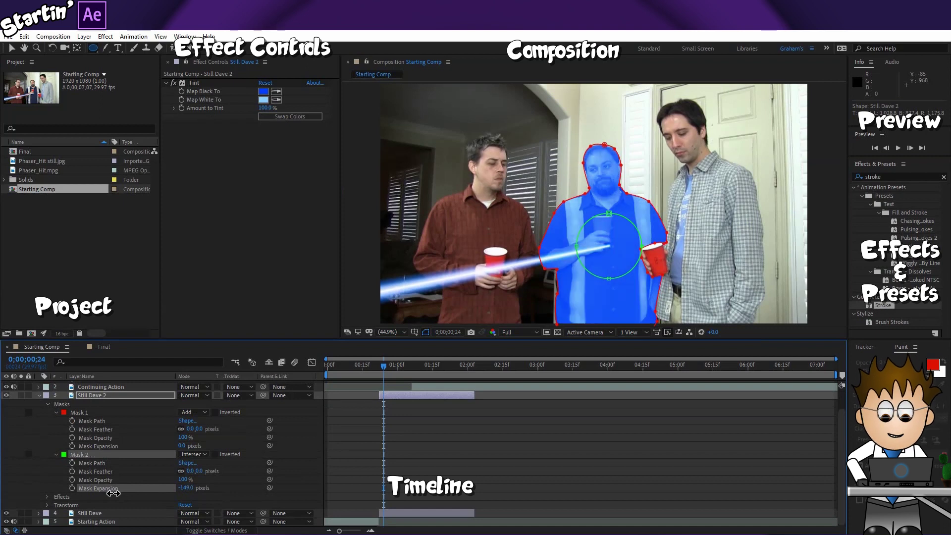
left_click_drag(113, 492, 115, 492)
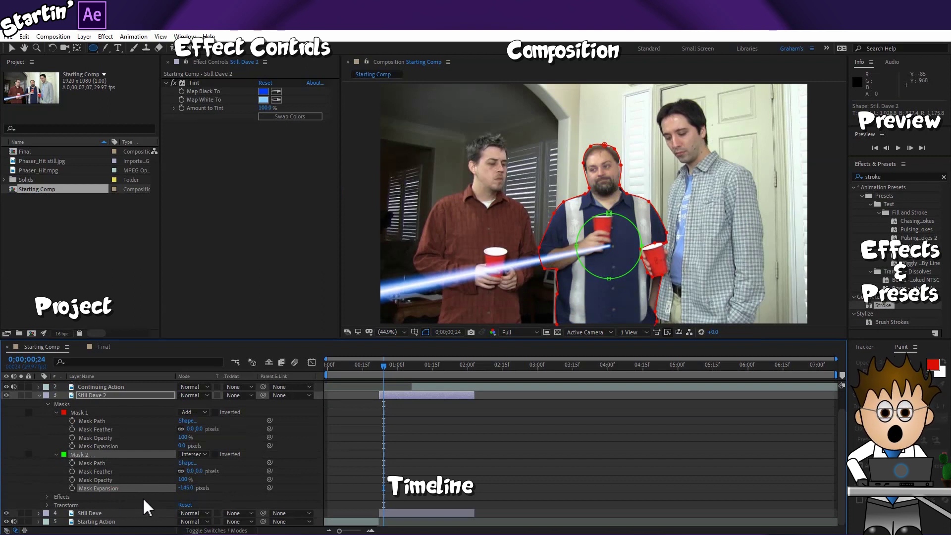
left_click(71, 489)
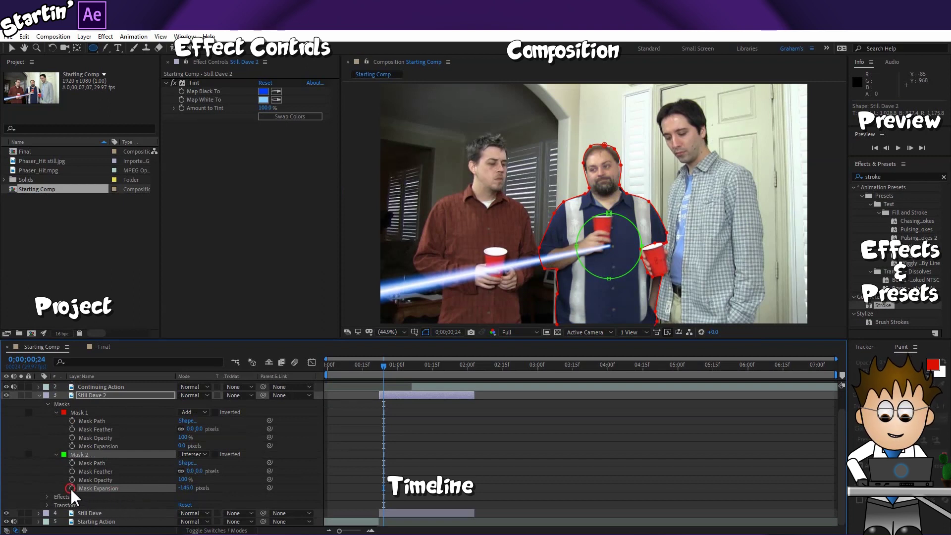
scroll(397, 444, "up", 2)
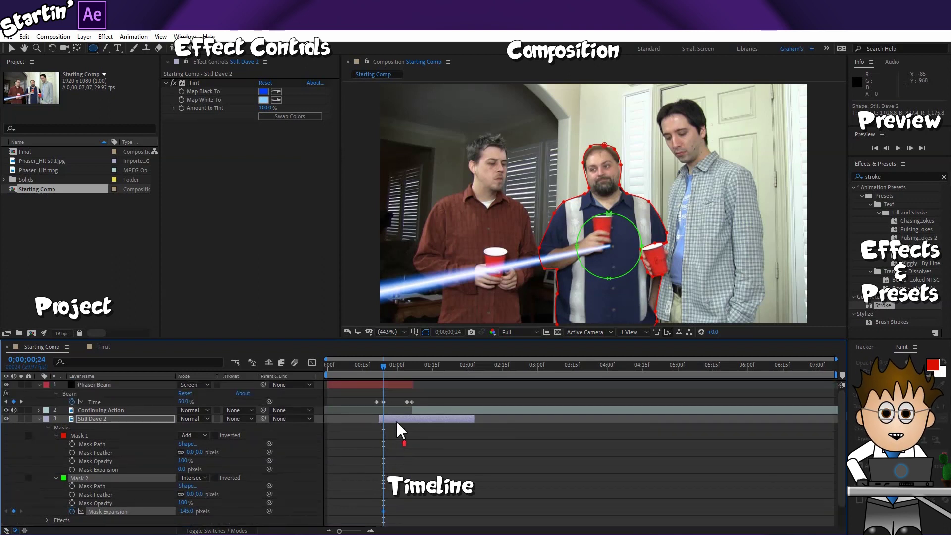
A few frames later, expand Mask 2 to 484 pixels and give it 96 feather
left_click_drag(385, 365, 399, 366)
left_click_drag(188, 510, 490, 505)
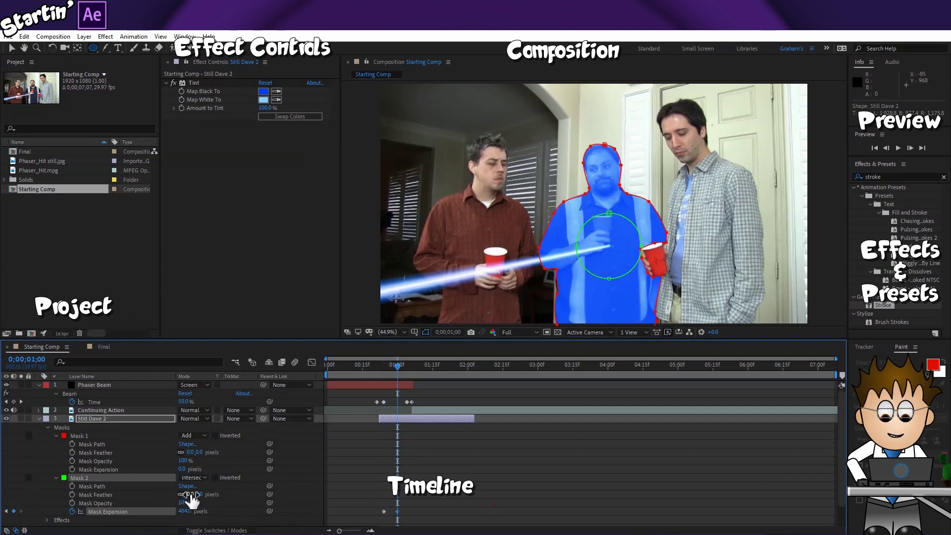
left_click_drag(394, 370, 390, 370)
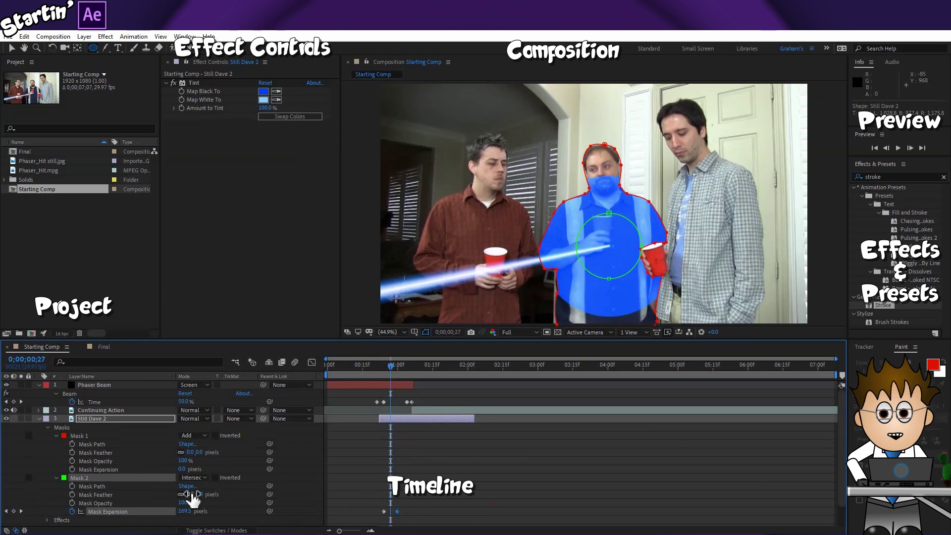
left_click_drag(190, 495, 223, 495)
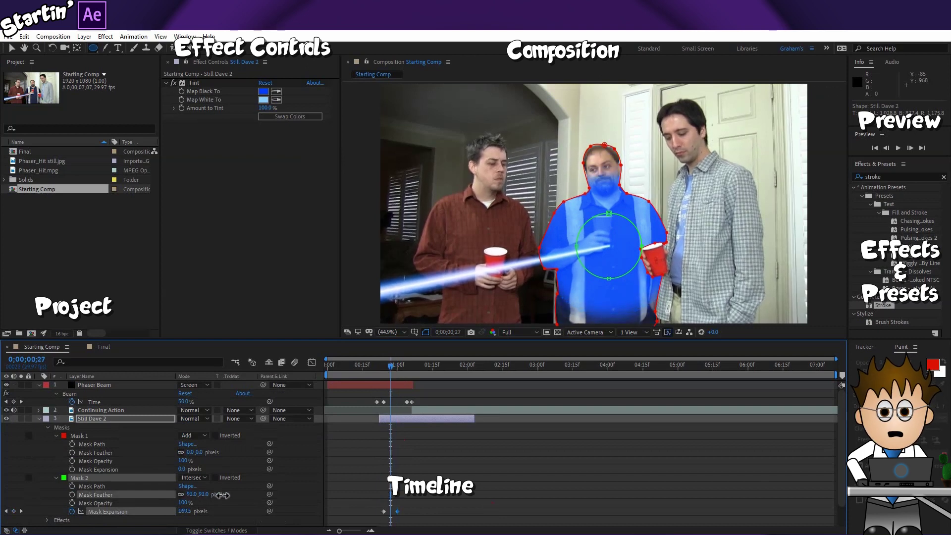
Set Mask 1 to expansion 12 and feather 21, and move Still Dave 2 above Continuing Action
left_click_drag(182, 469, 189, 469)
left_click(397, 366)
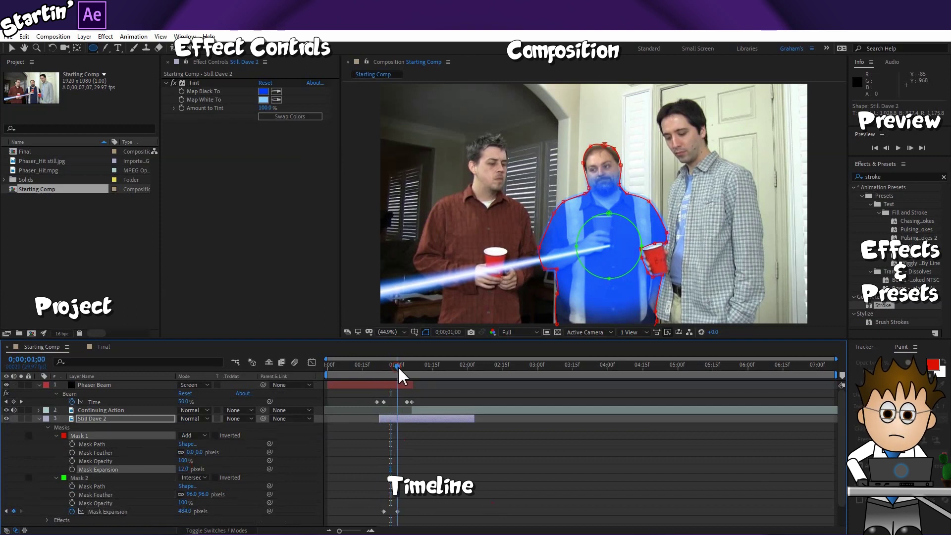
left_click_drag(397, 366, 406, 366)
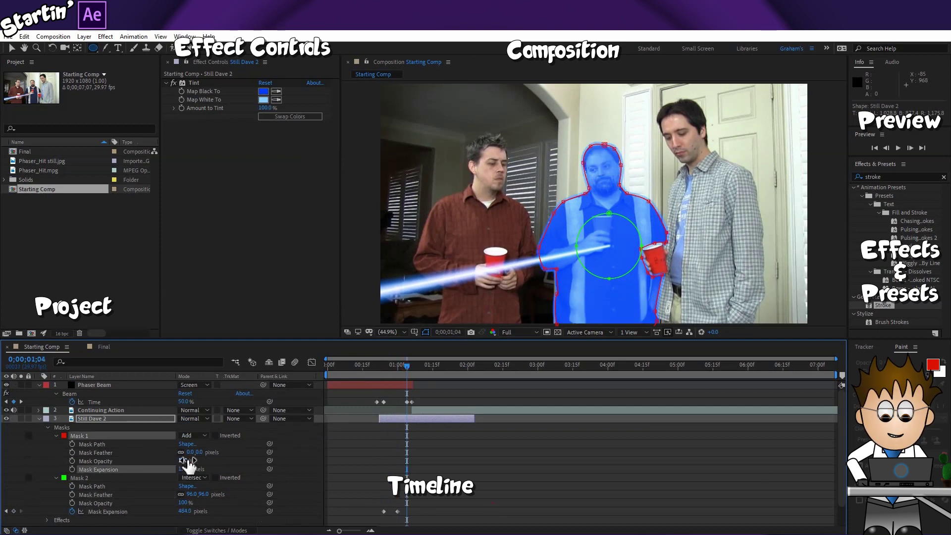
left_click_drag(190, 453, 213, 468)
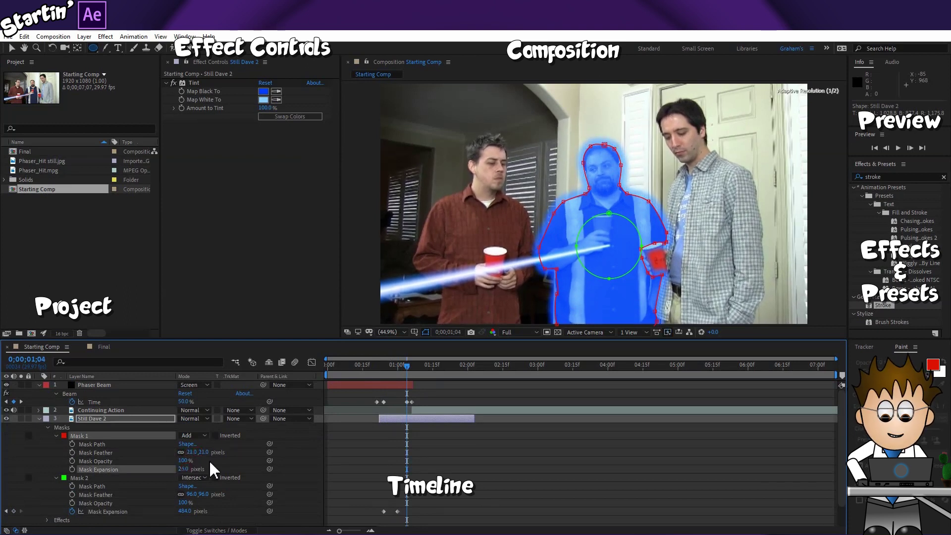
left_click(39, 419)
left_click_drag(92, 417, 94, 407)
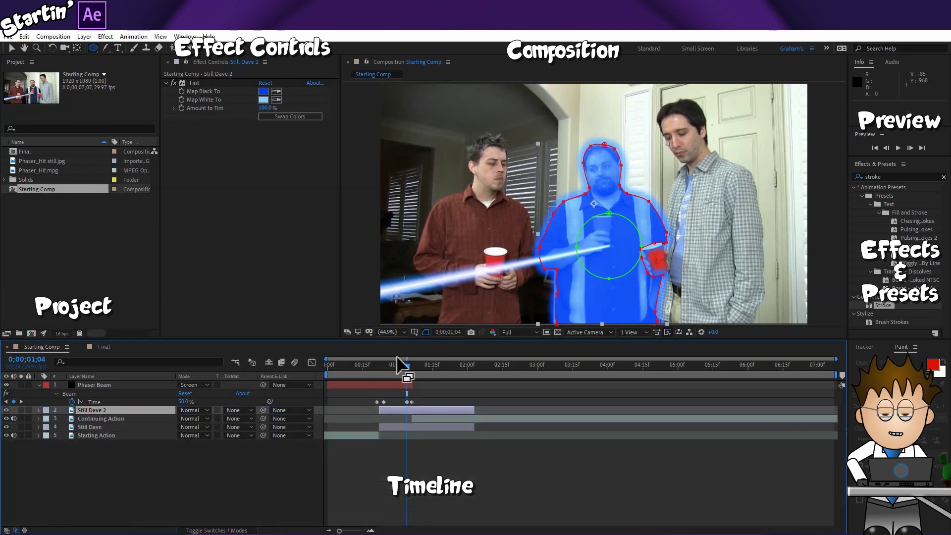
Keyframe Still Dave 2's Opacity from 100% at 0;00;01;00 to 0% at 0;00;01;06
mouse_move(405, 364)
left_mouse_down()
mouse_move(439, 364)
mouse_move(393, 367)
left_mouse_up()
left_click(107, 410)
key("t")
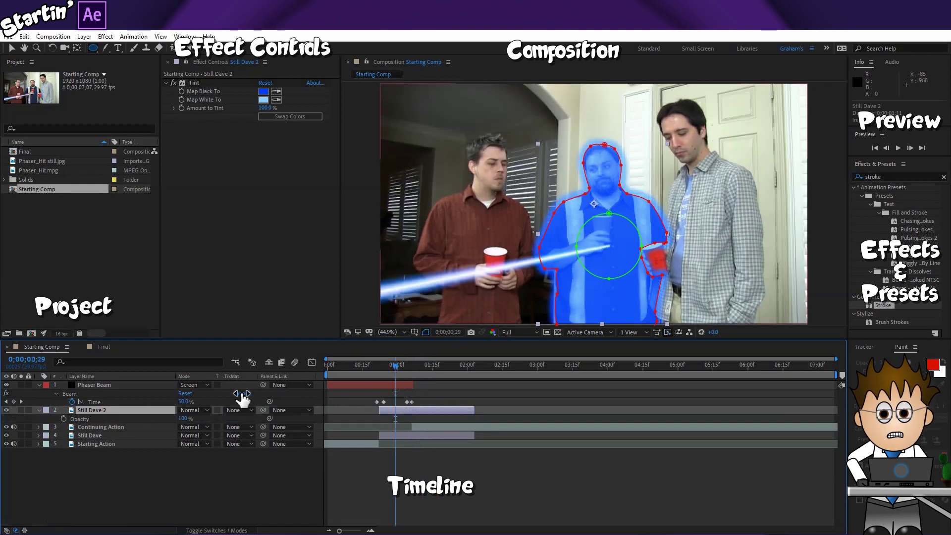
mouse_move(399, 362)
left_mouse_down()
mouse_move(379, 364)
mouse_move(397, 367)
left_mouse_up()
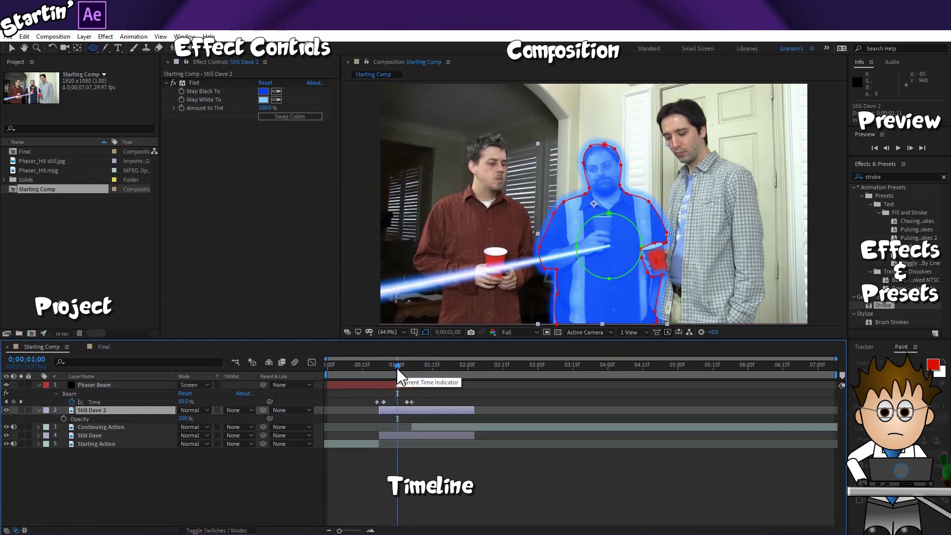
key("u")
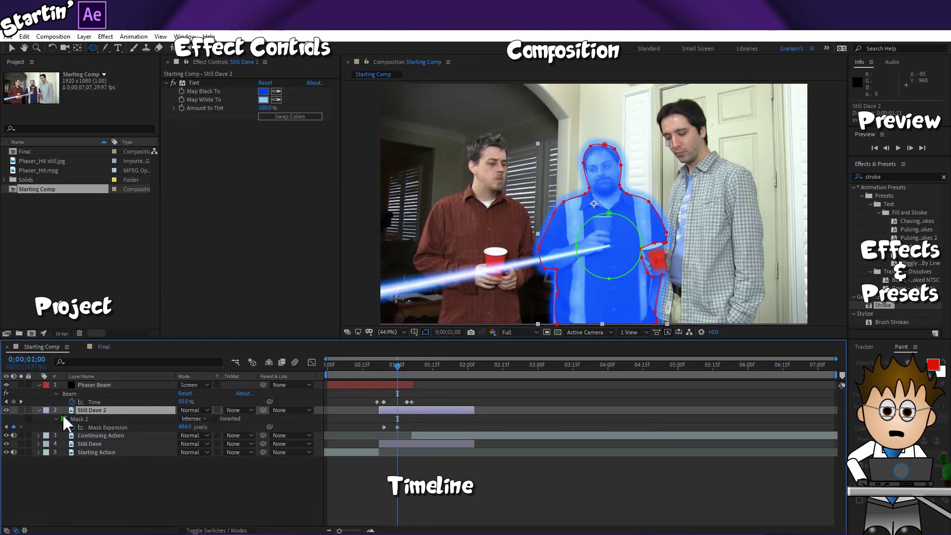
key("t")
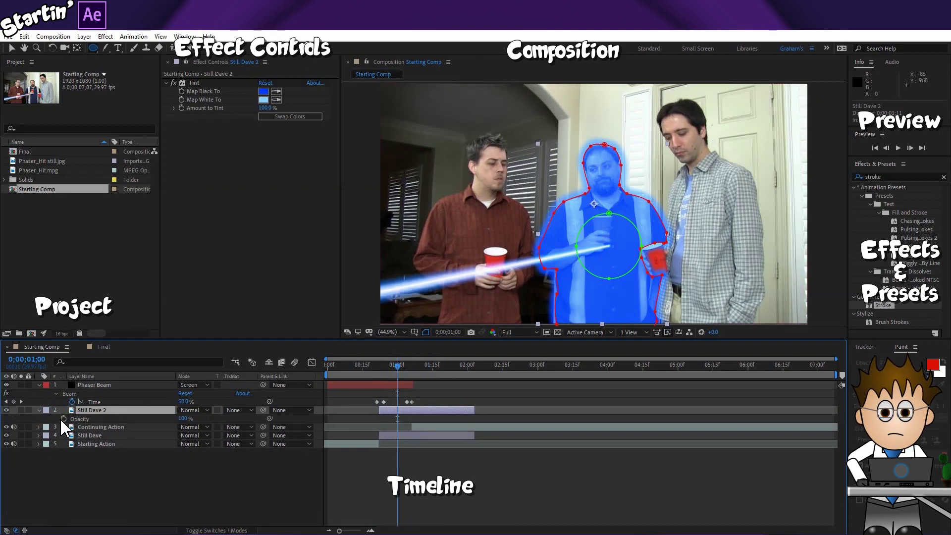
left_click(63, 422)
key("u")
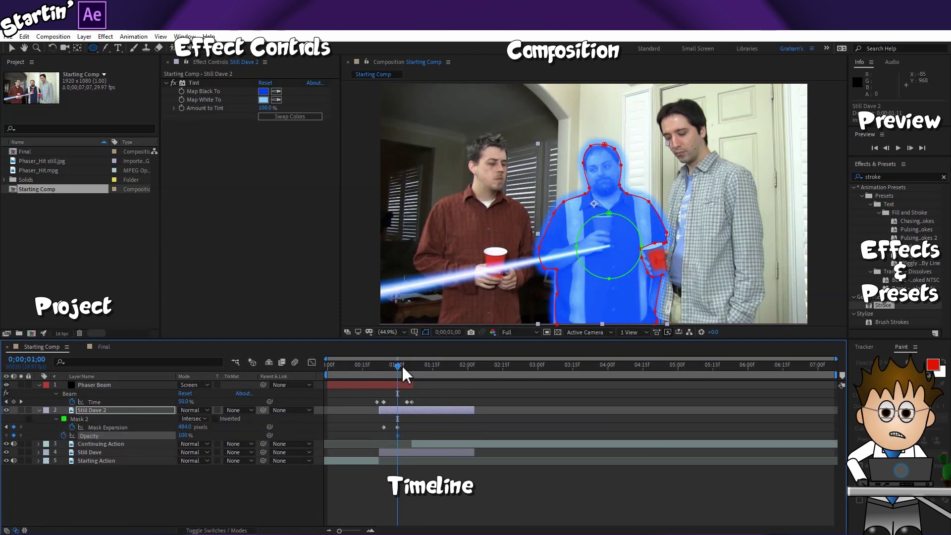
left_click_drag(399, 364, 411, 363)
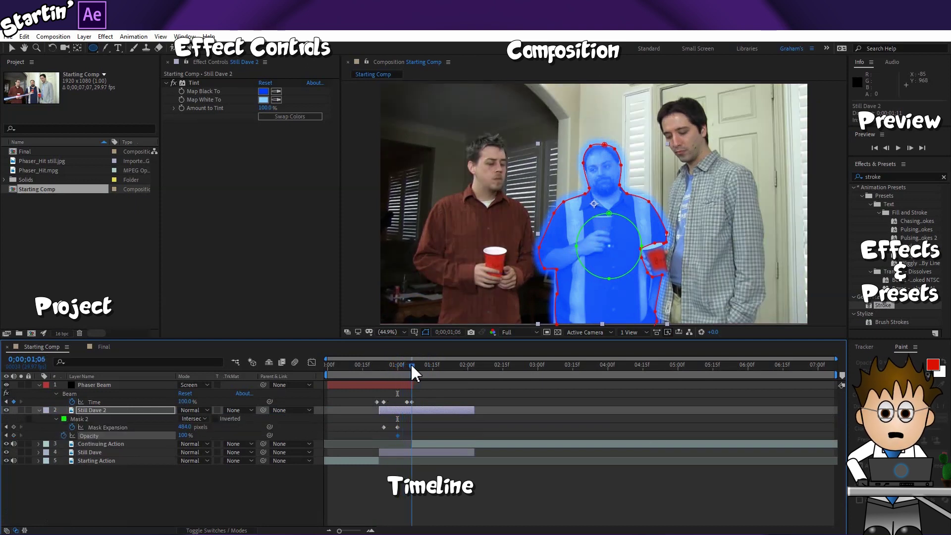
left_click_drag(184, 436, 82, 436)
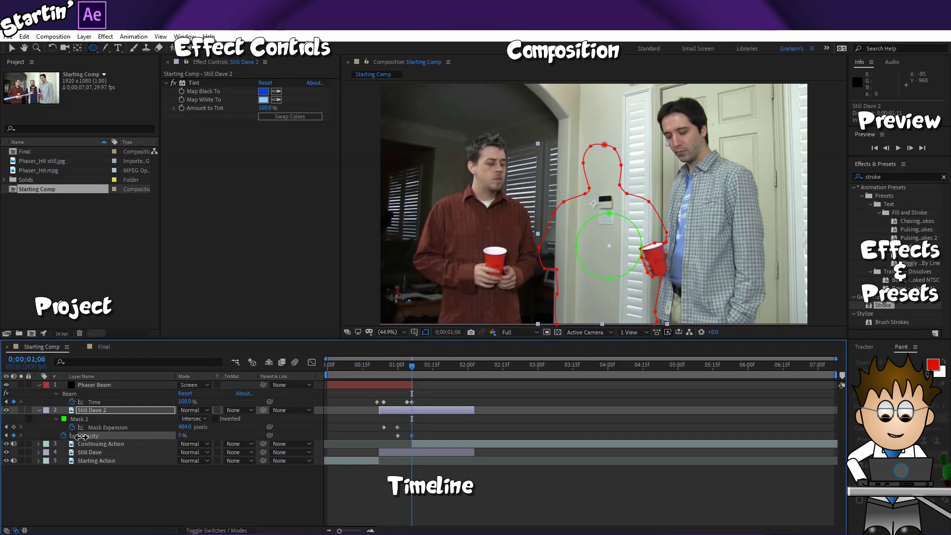
mouse_move(407, 366)
left_mouse_down()
mouse_move(374, 363)
mouse_move(413, 364)
mouse_move(395, 362)
left_mouse_up()
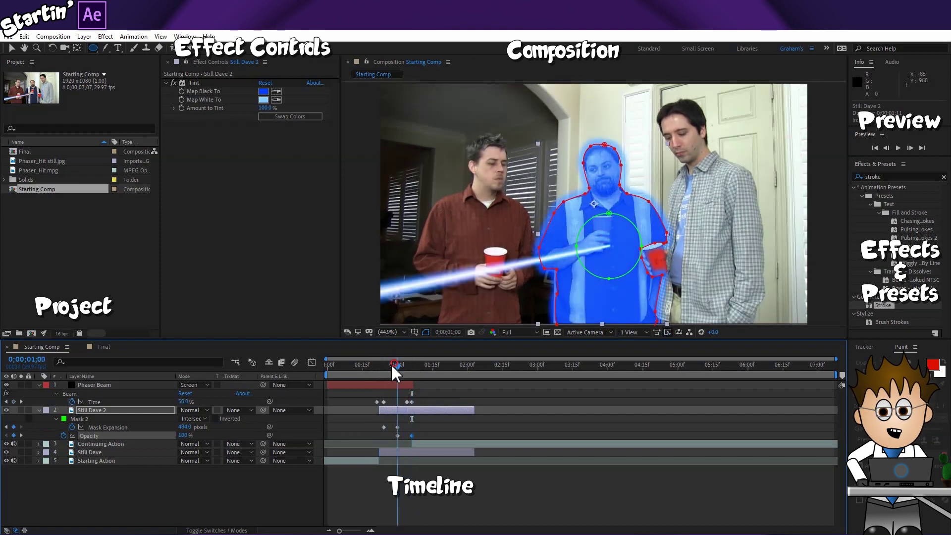
Nudge the Continuing Action clip earlier, then preview the fade and replay the Final composition
left_click_drag(433, 442, 418, 441)
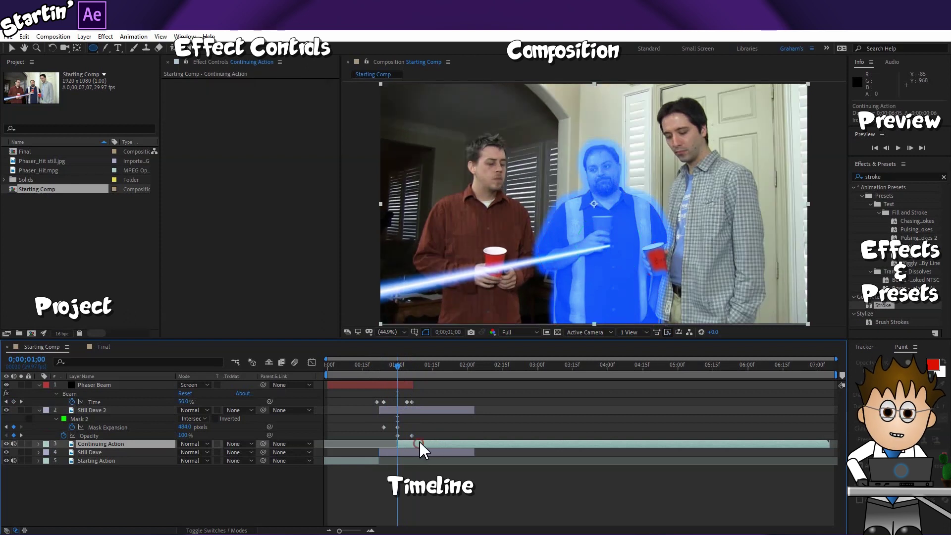
left_click_drag(393, 370, 300, 380)
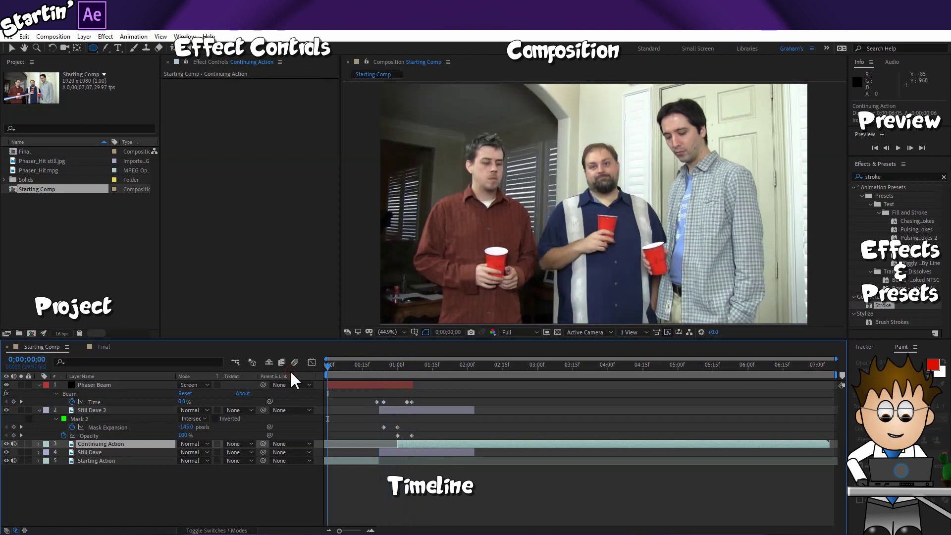
key("space")
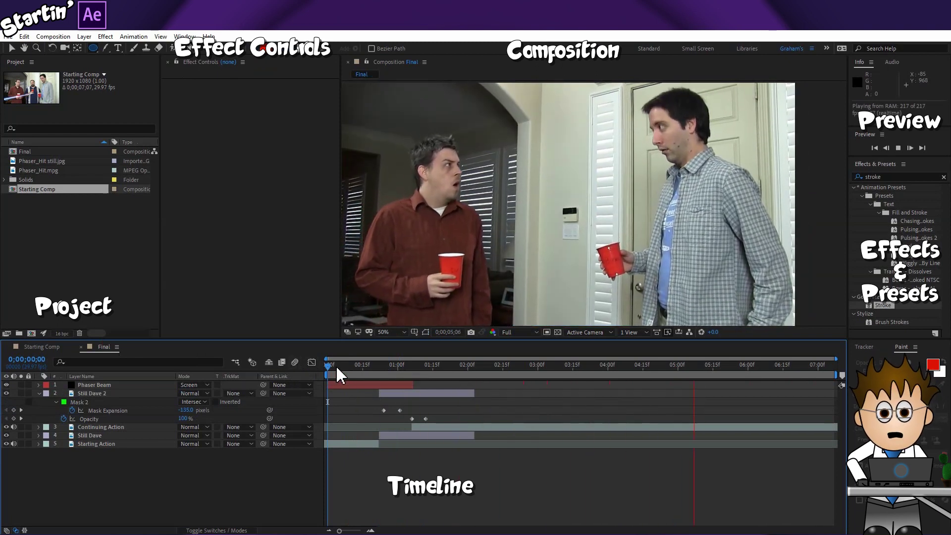
left_click(296, 364)
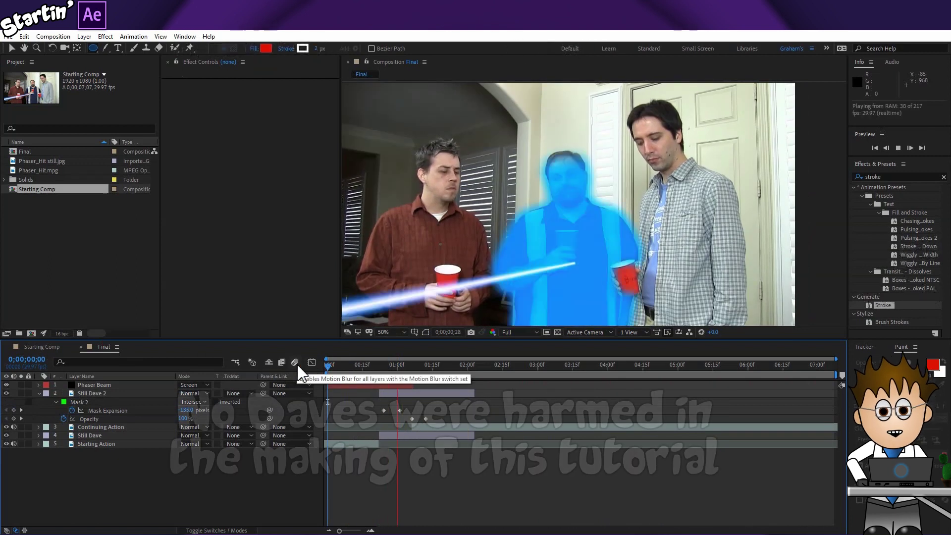